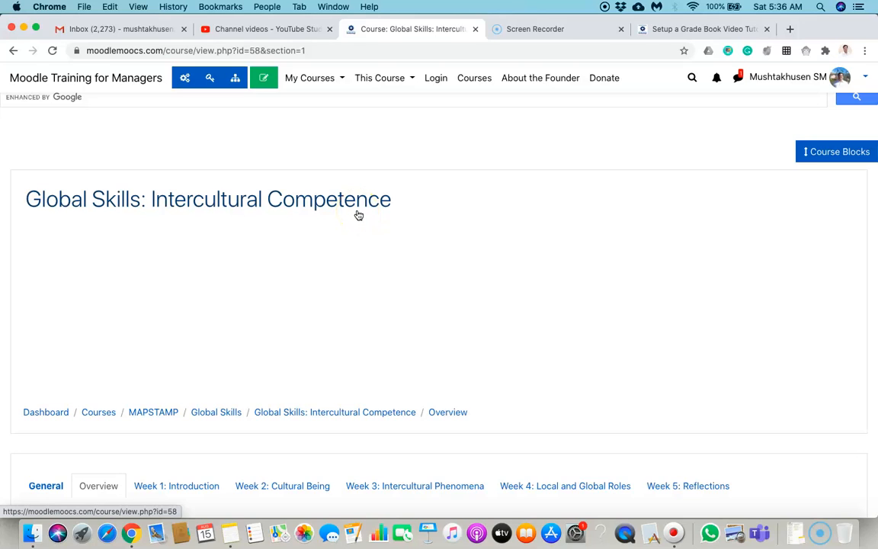
# Turn on editing for the Global Skills: Intercultural Competence course and open its gradebook setup
pyautogui.click(265, 79)
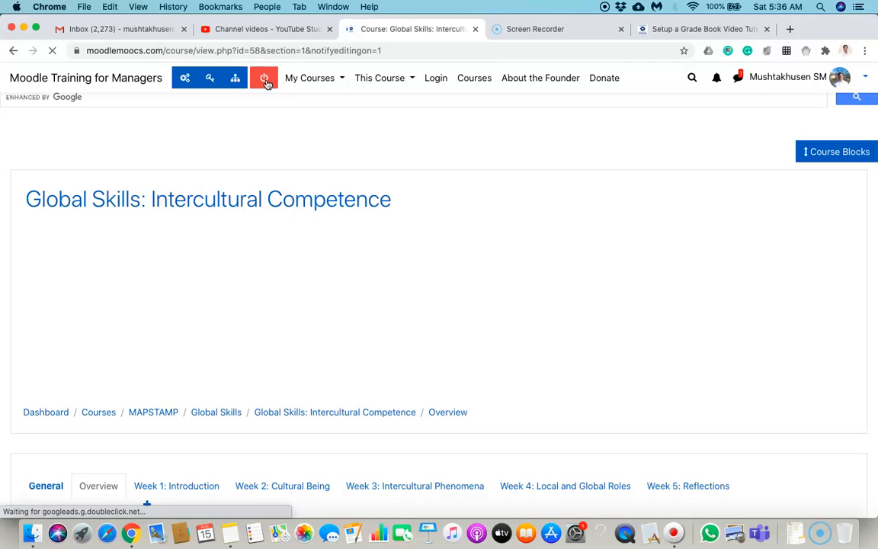
pyautogui.click(186, 80)
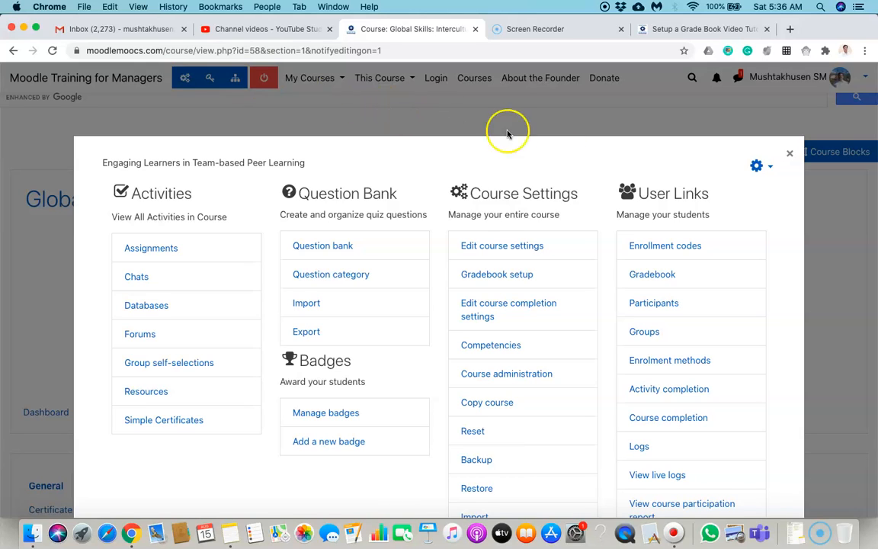
pyautogui.click(497, 276)
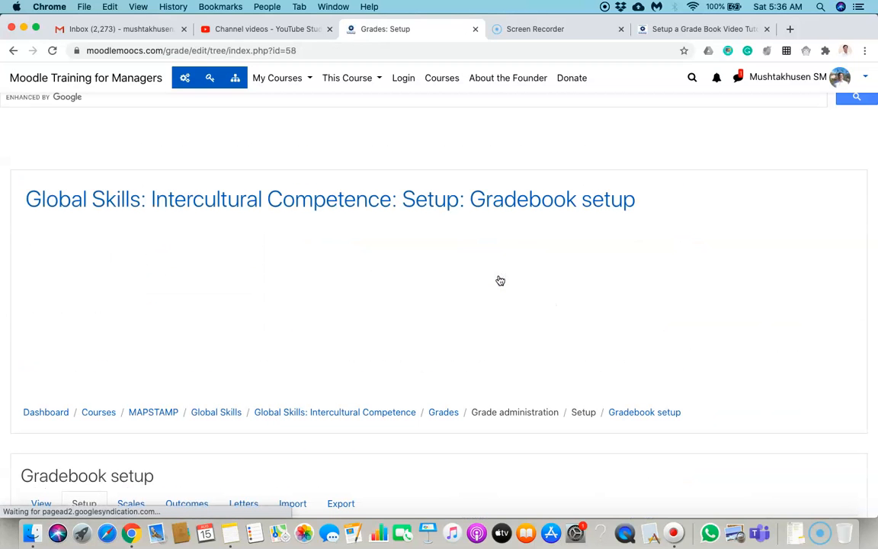
pyautogui.scroll(-5, 500, 280)
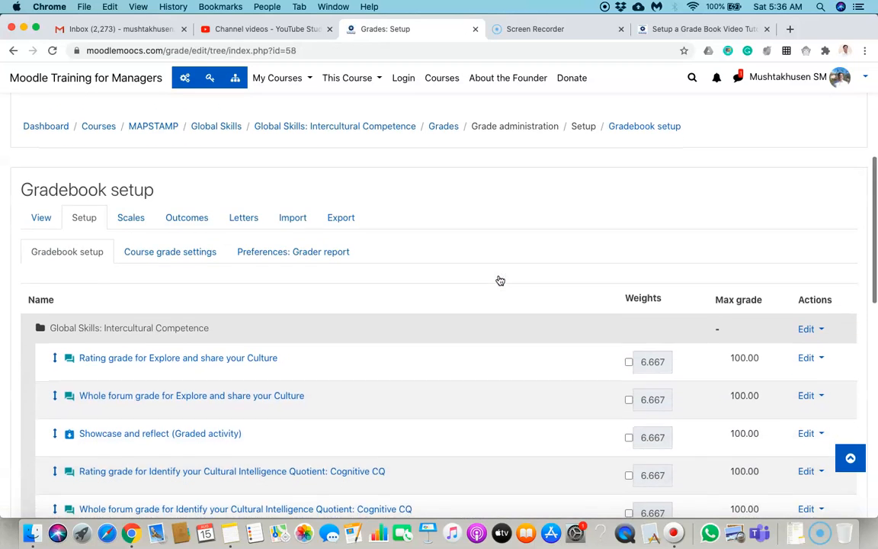
pyautogui.scroll(-2, 500, 281)
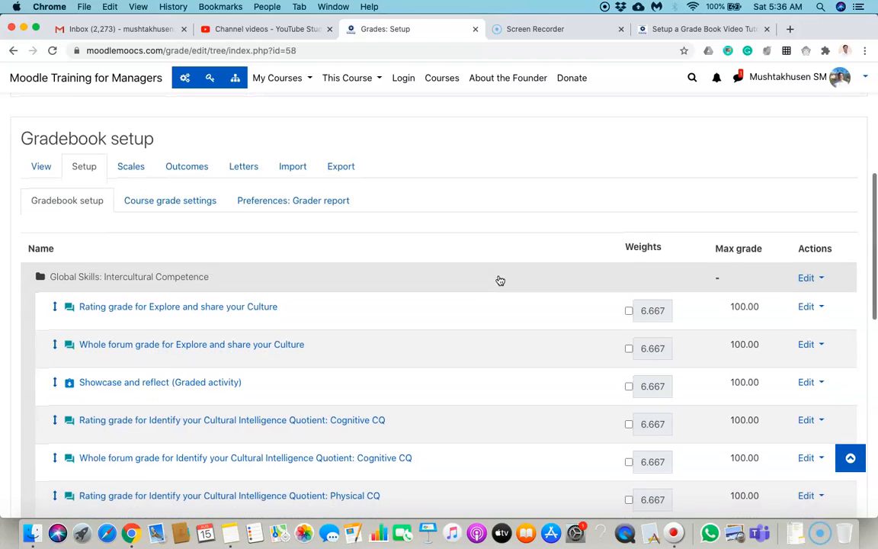
# Open the grader report and examine the participants and the grade item columns across the table
pyautogui.click(42, 169)
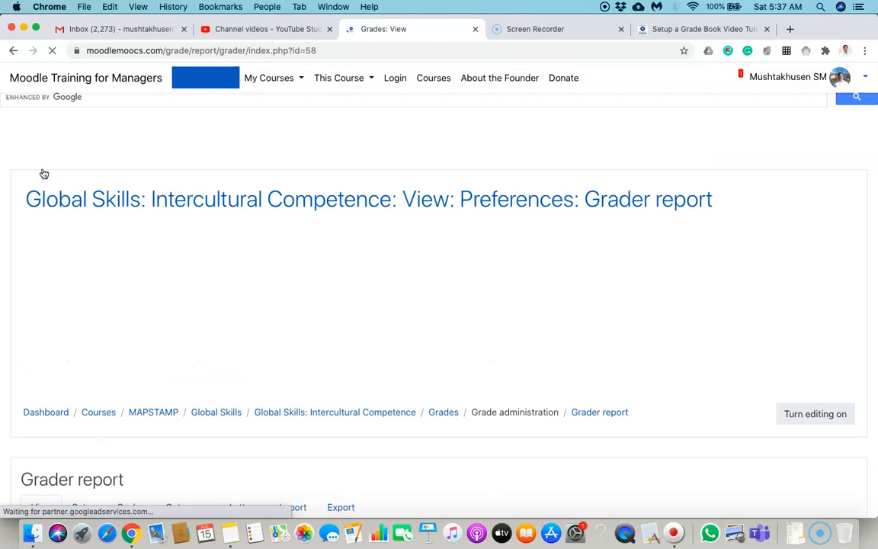
pyautogui.scroll(-10, 241, 312)
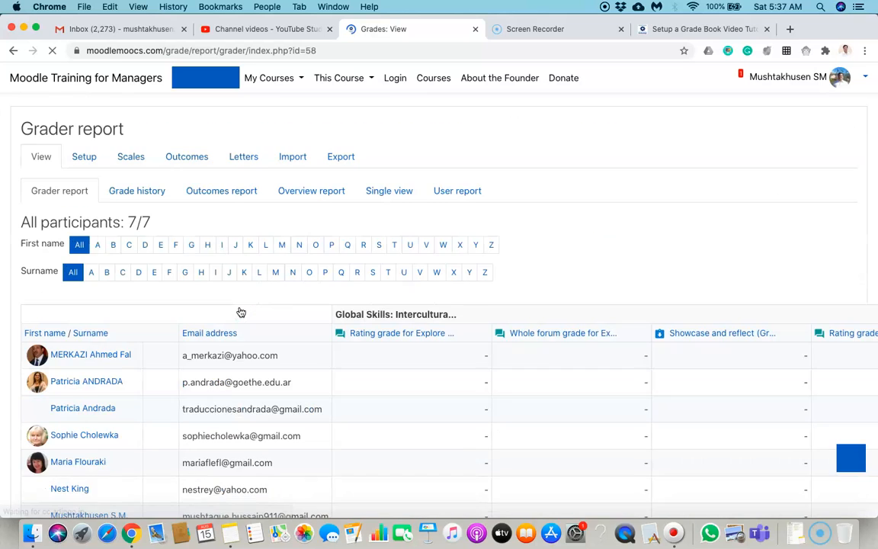
pyautogui.scroll(-2, 241, 312)
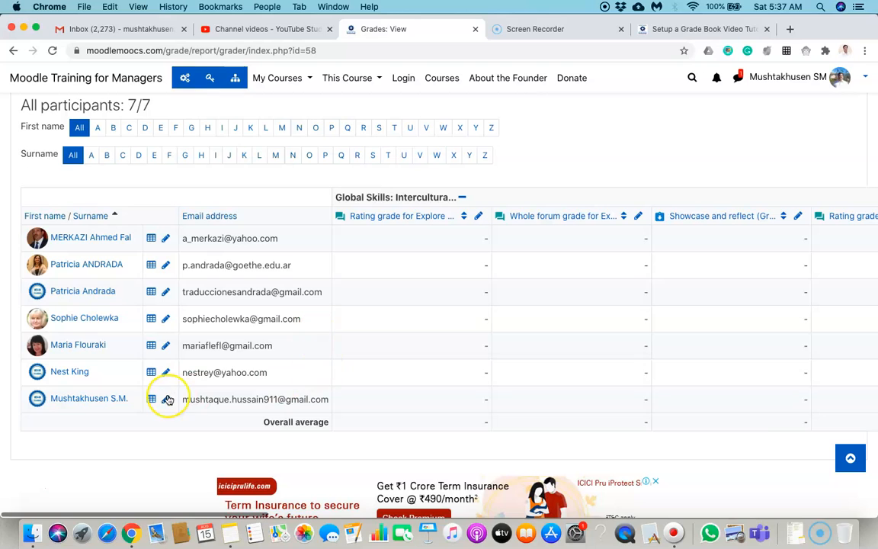
pyautogui.scroll(1, 168, 399)
pyautogui.scroll(1, 168, 399)
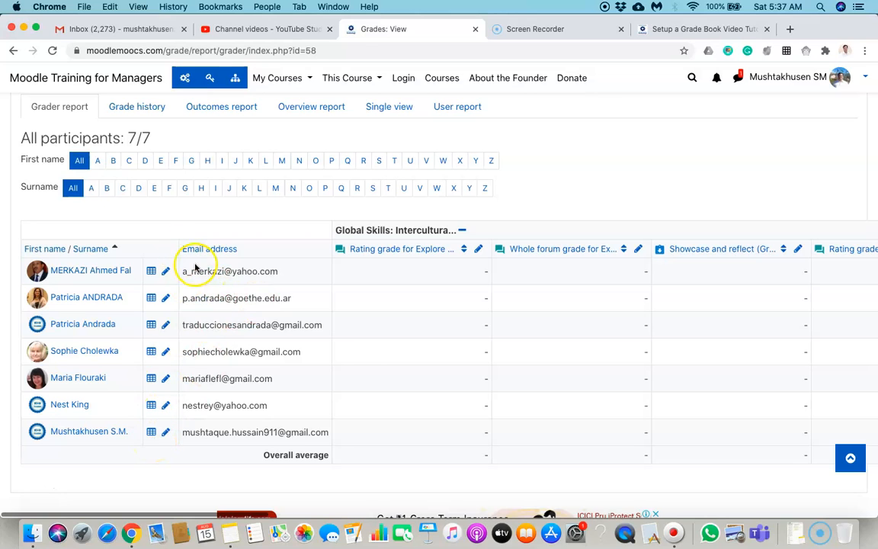
pyautogui.hscroll(3, 359, 347)
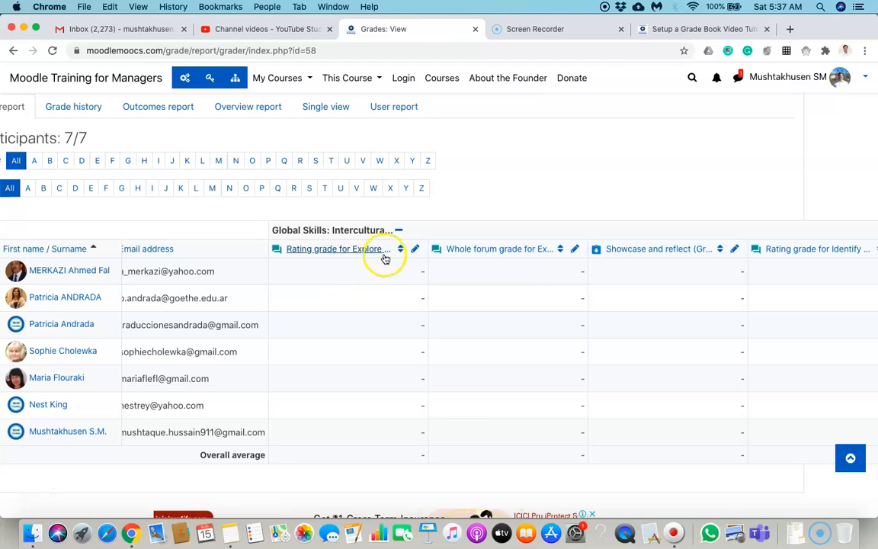
pyautogui.hscroll(6, 520, 254)
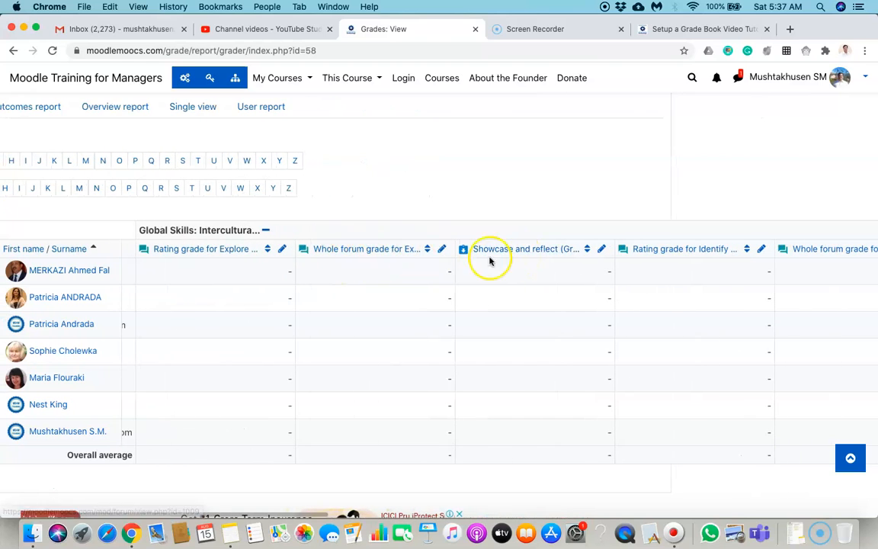
pyautogui.hscroll(10, 559, 264)
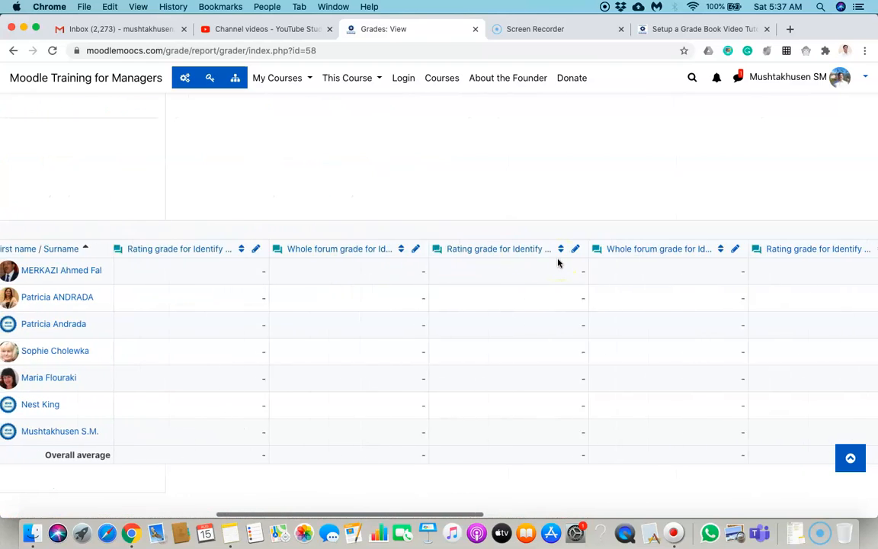
pyautogui.hscroll(-15, 558, 263)
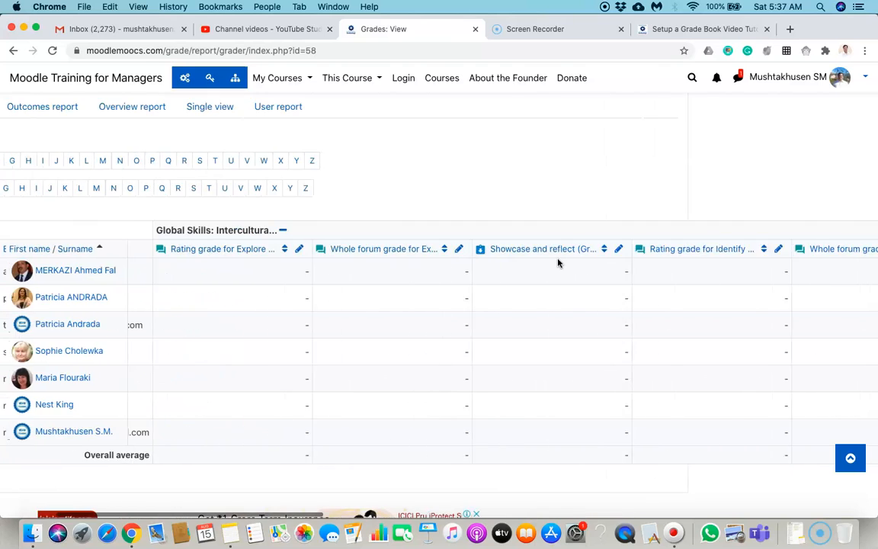
pyautogui.hscroll(-5, 558, 263)
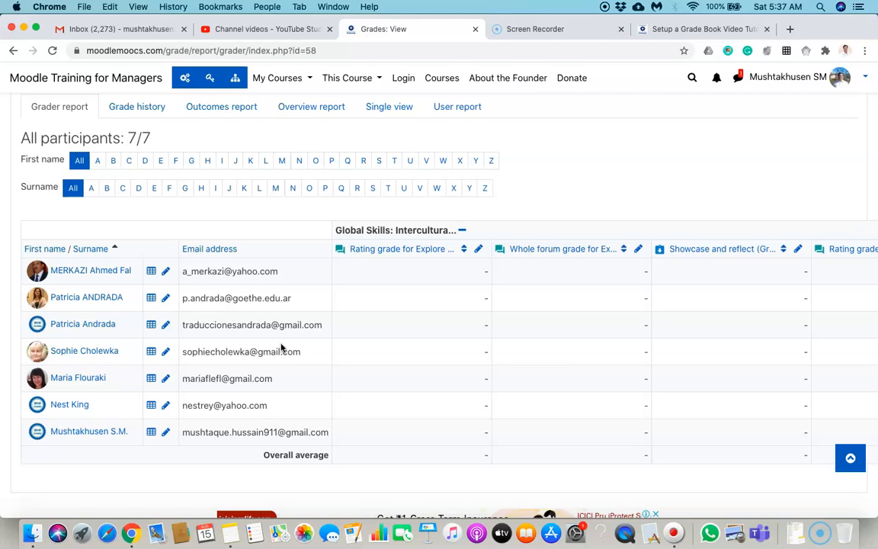
pyautogui.scroll(3, 282, 348)
pyautogui.scroll(2, 281, 348)
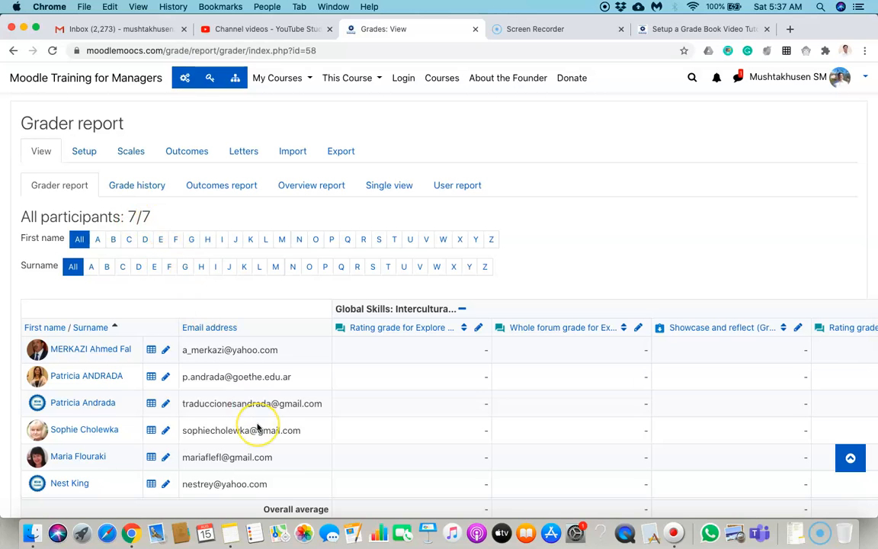
pyautogui.scroll(1, 258, 428)
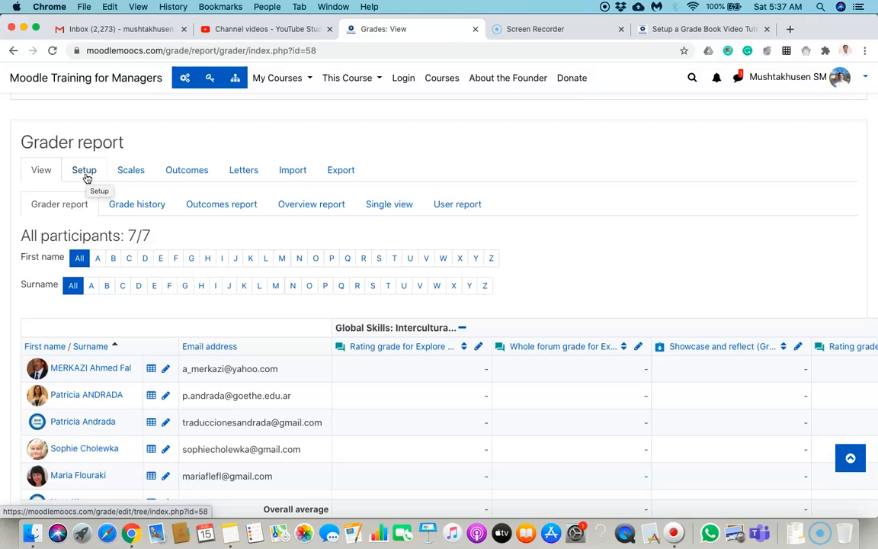
# Open the grade history report and review its filters, including the selectable grade items, grader and date range
pyautogui.click(133, 205)
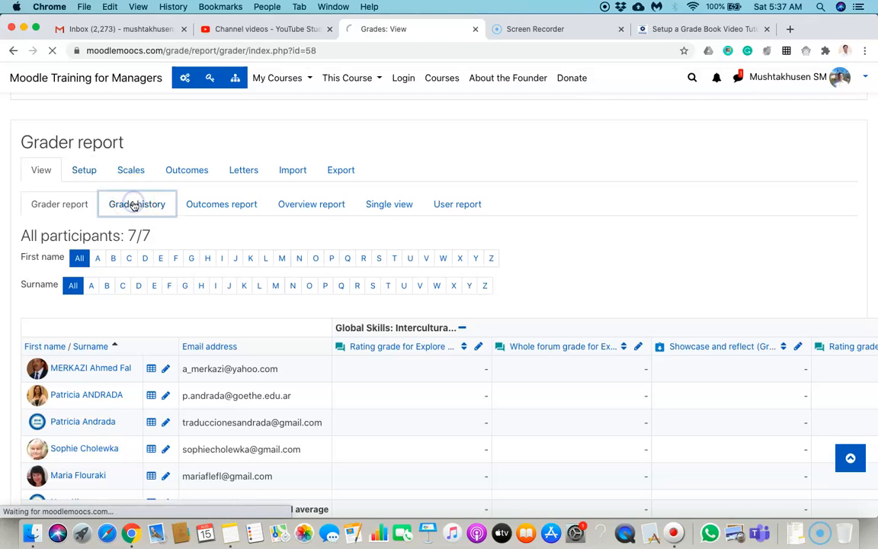
pyautogui.click(226, 278)
pyautogui.scroll(-10, 226, 279)
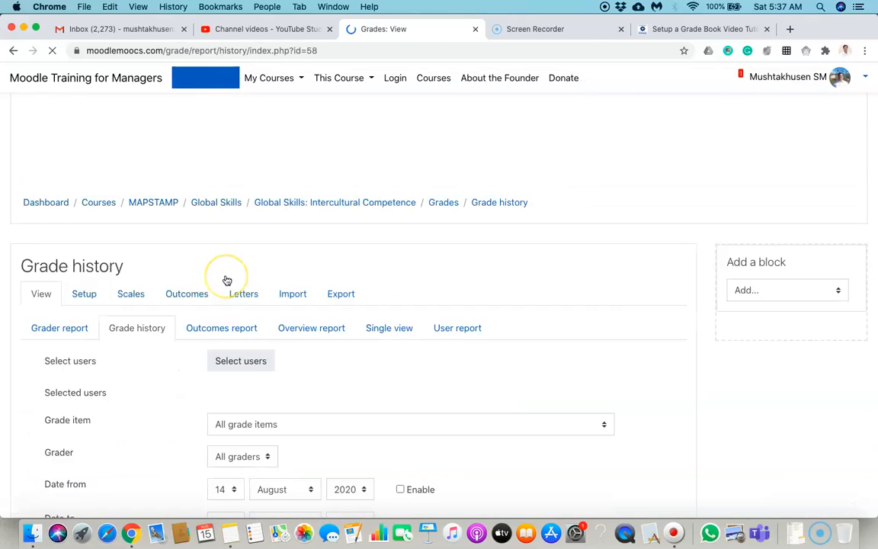
pyautogui.scroll(5, 226, 281)
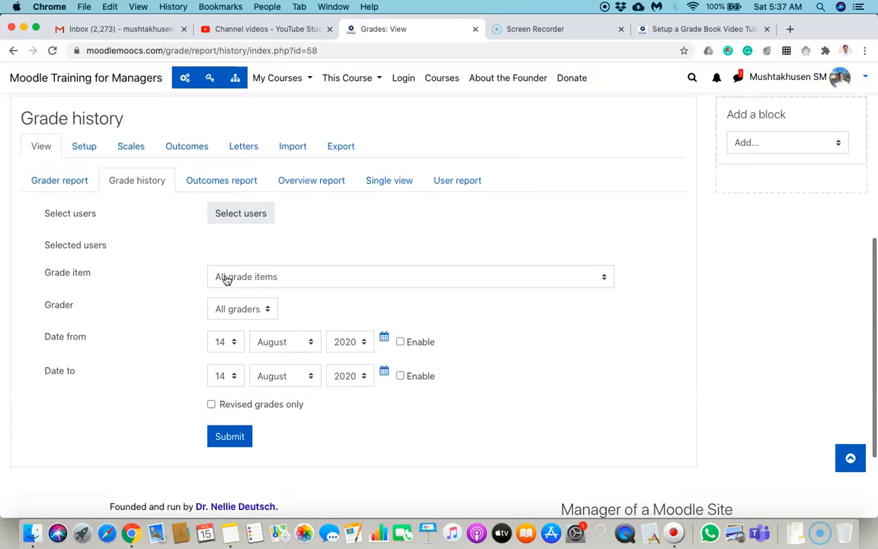
pyautogui.scroll(-2, 226, 280)
pyautogui.click(253, 221)
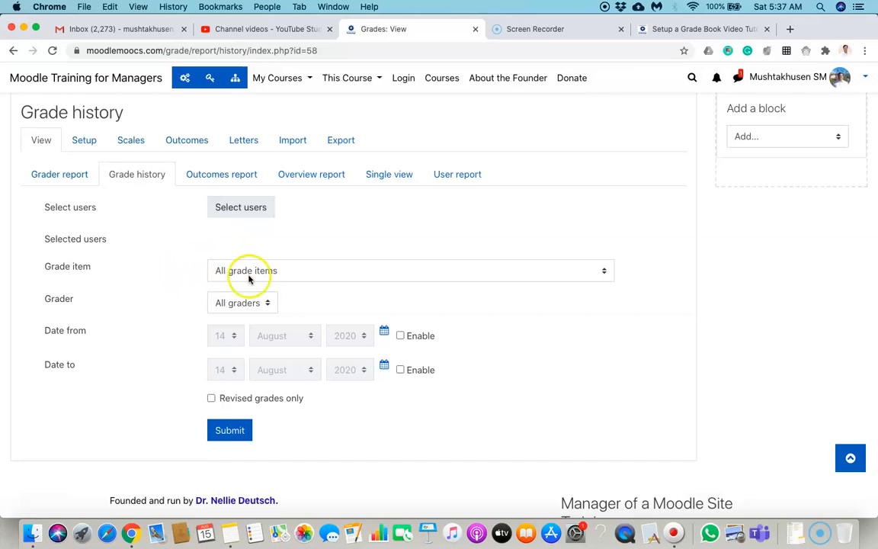
pyautogui.click(291, 273)
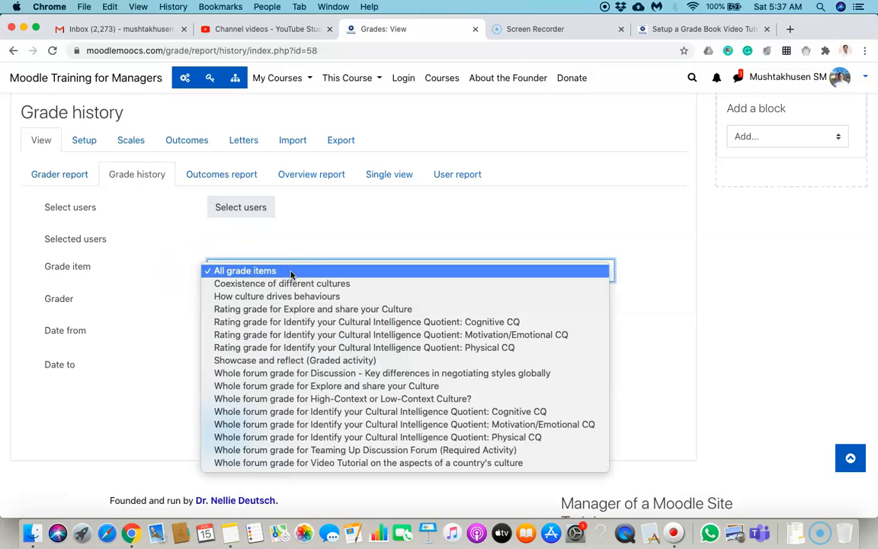
pyautogui.click(398, 220)
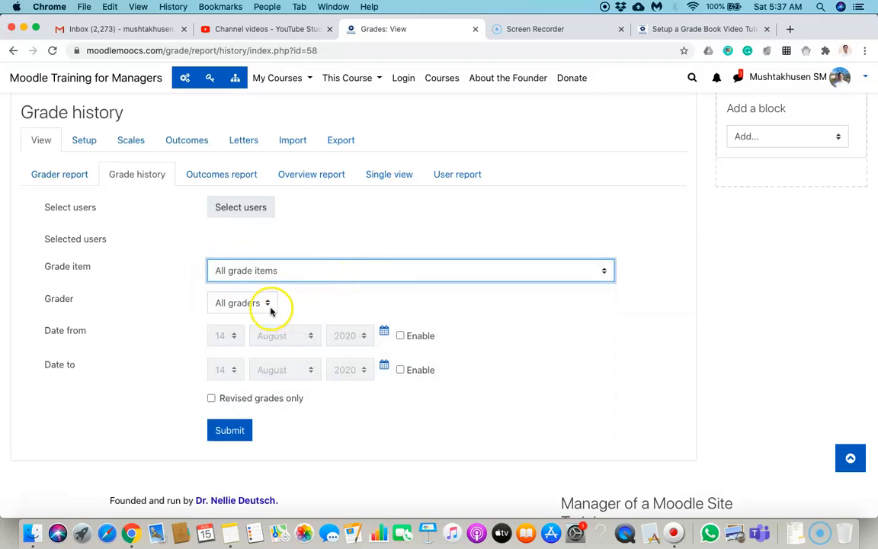
pyautogui.scroll(-2, 365, 328)
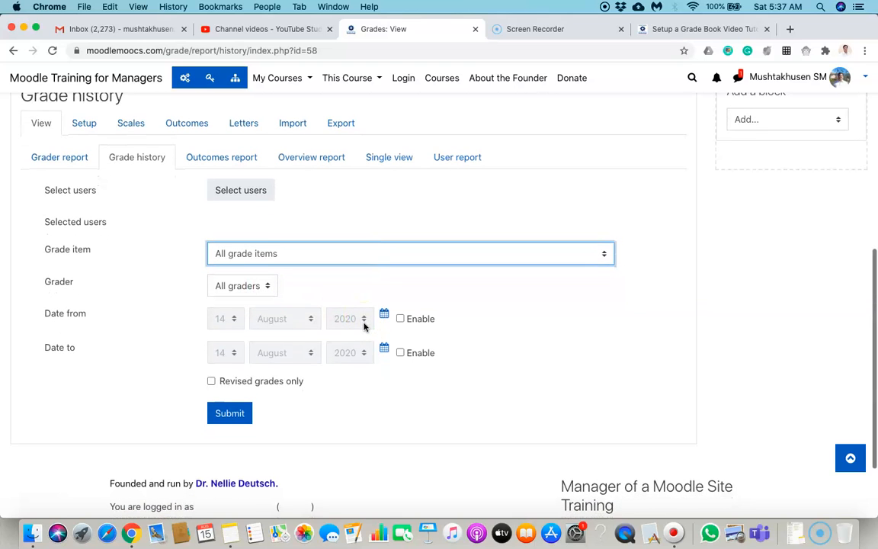
pyautogui.scroll(2, 323, 200)
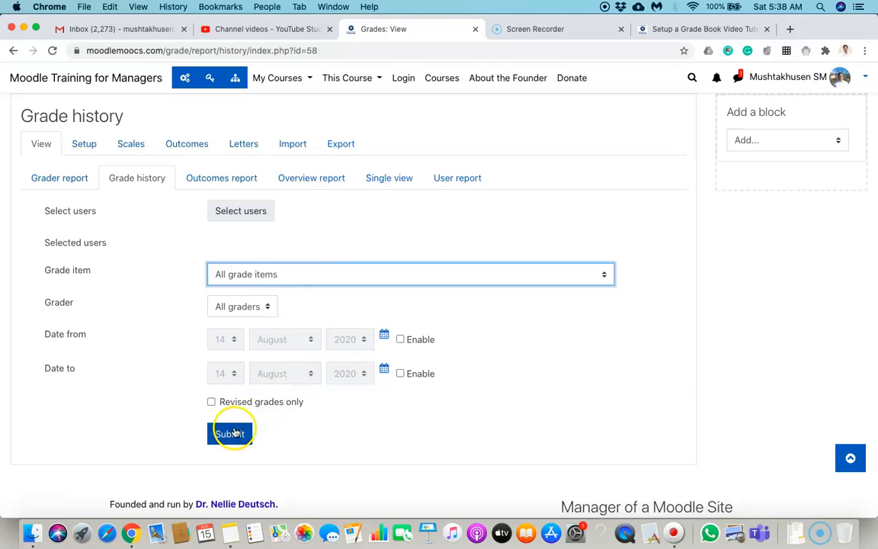
# View the outcomes report, and open the overview report to check its course grades and selectable users
pyautogui.click(242, 181)
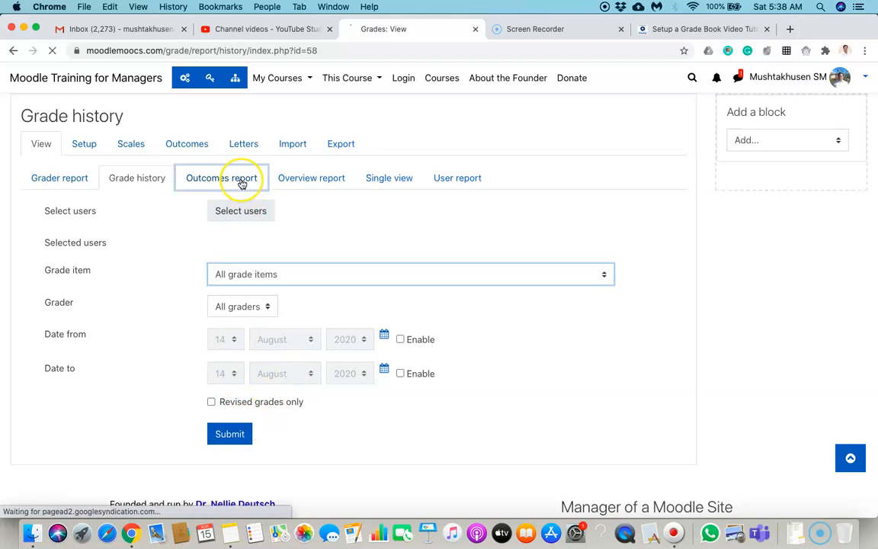
pyautogui.scroll(-5, 333, 311)
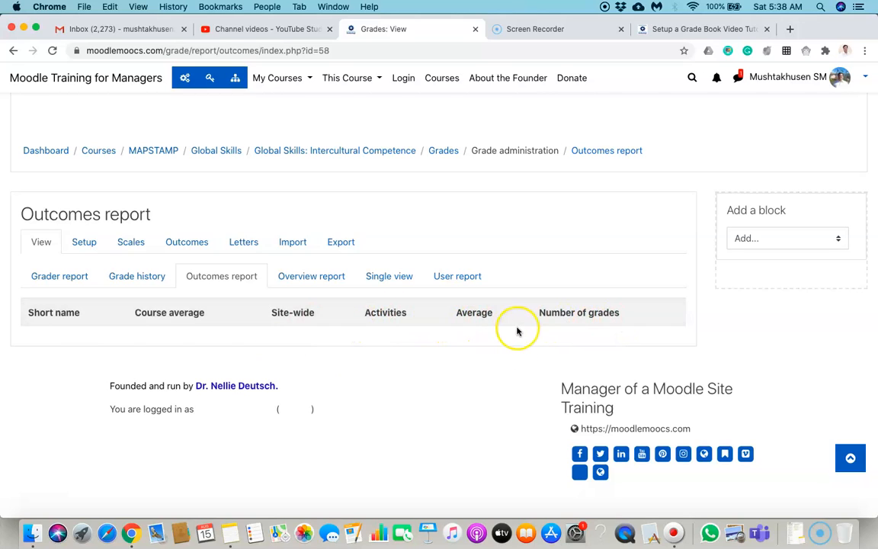
pyautogui.click(325, 283)
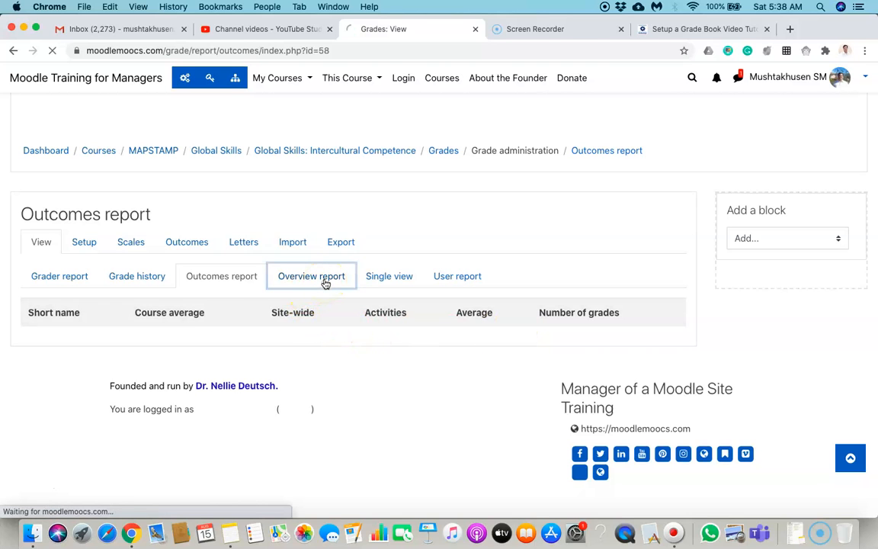
pyautogui.scroll(-5, 326, 283)
pyautogui.scroll(-2, 326, 284)
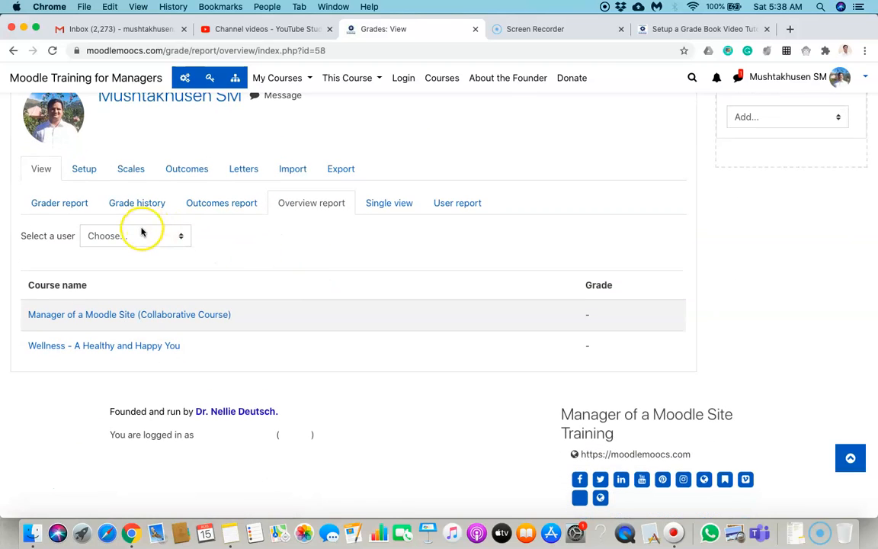
pyautogui.click(170, 239)
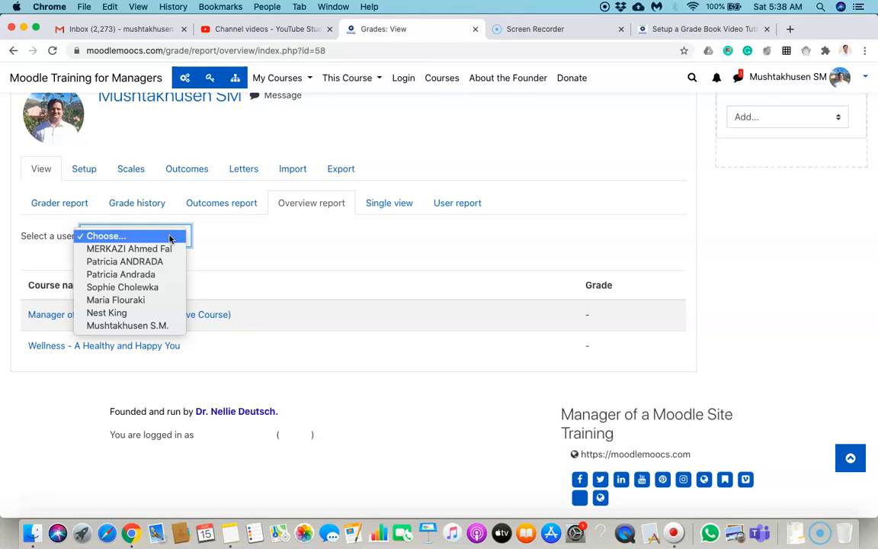
pyautogui.click(234, 251)
pyautogui.scroll(-1, 203, 251)
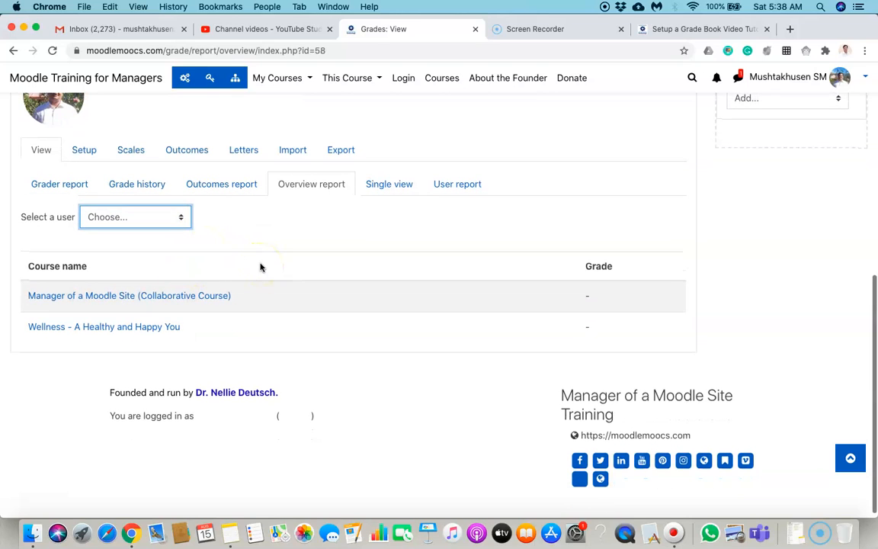
pyautogui.scroll(1, 260, 267)
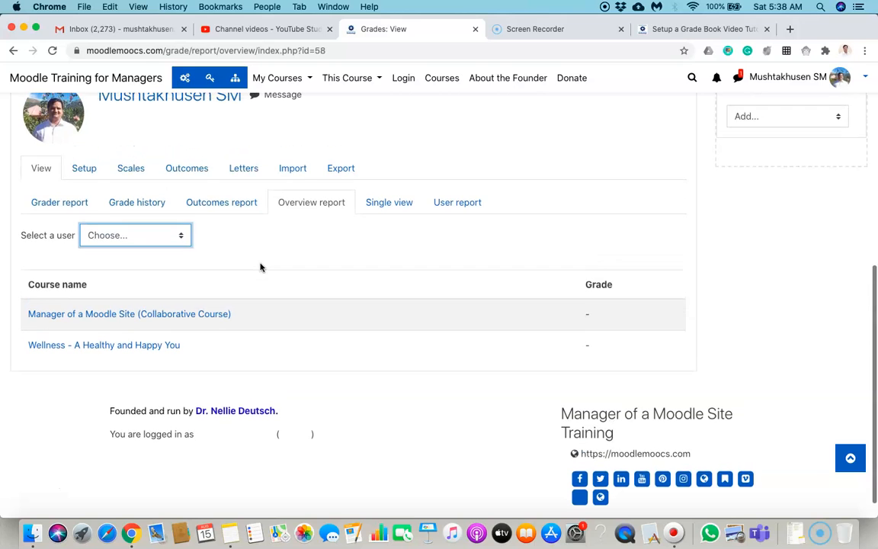
# Open the single view report and inspect the grade items and users available for selection
pyautogui.click(380, 203)
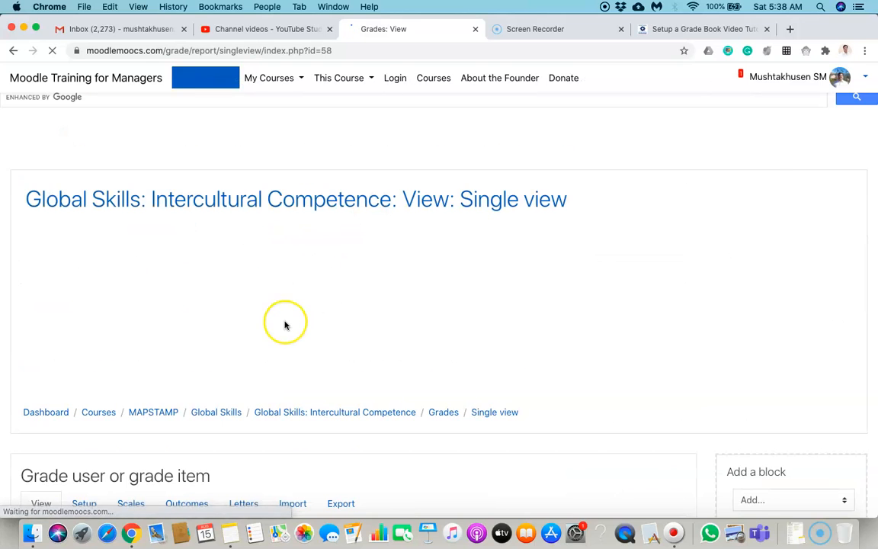
pyautogui.scroll(-5, 284, 323)
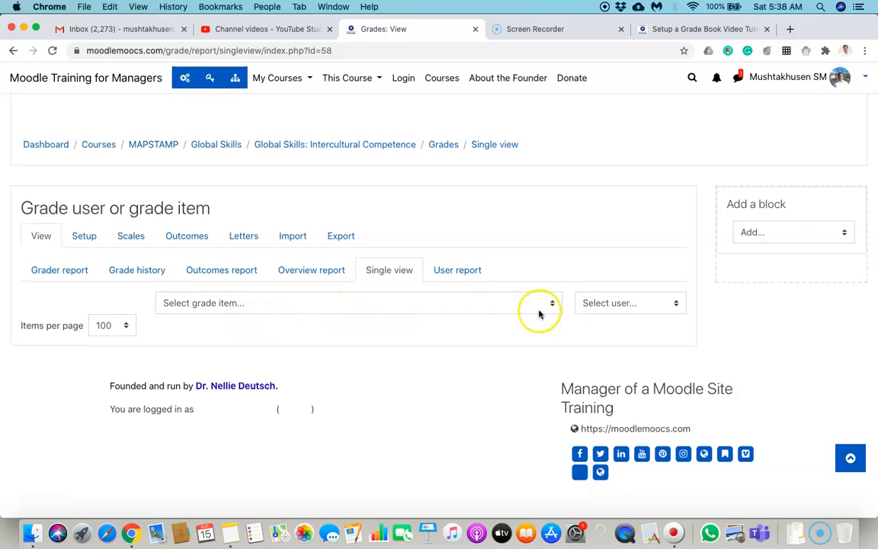
pyautogui.click(356, 305)
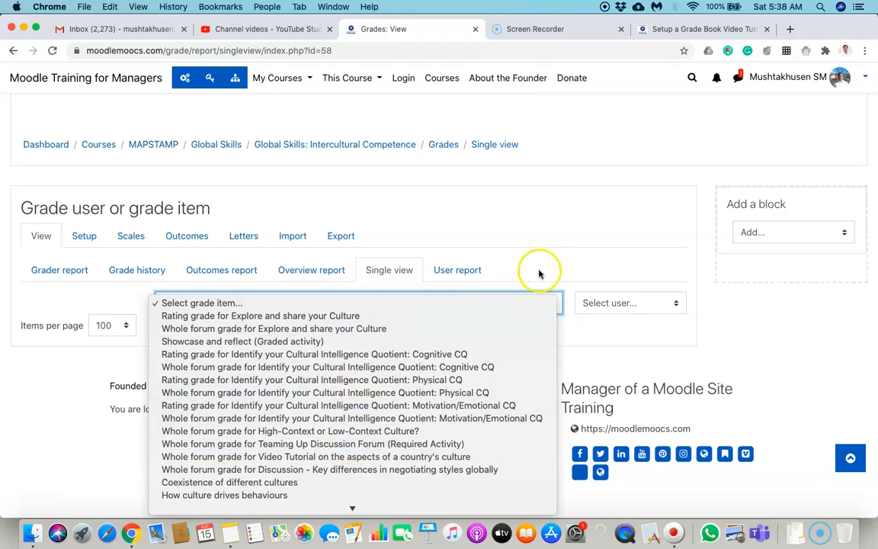
pyautogui.click(622, 304)
pyautogui.click(621, 304)
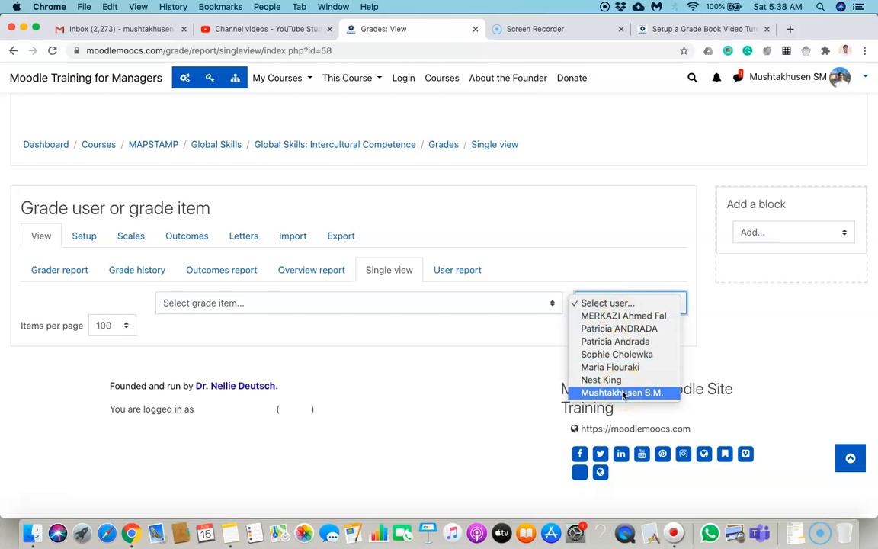
# Open the user report and inspect the selectable users and the options for viewing the report as User or Myself
pyautogui.click(246, 293)
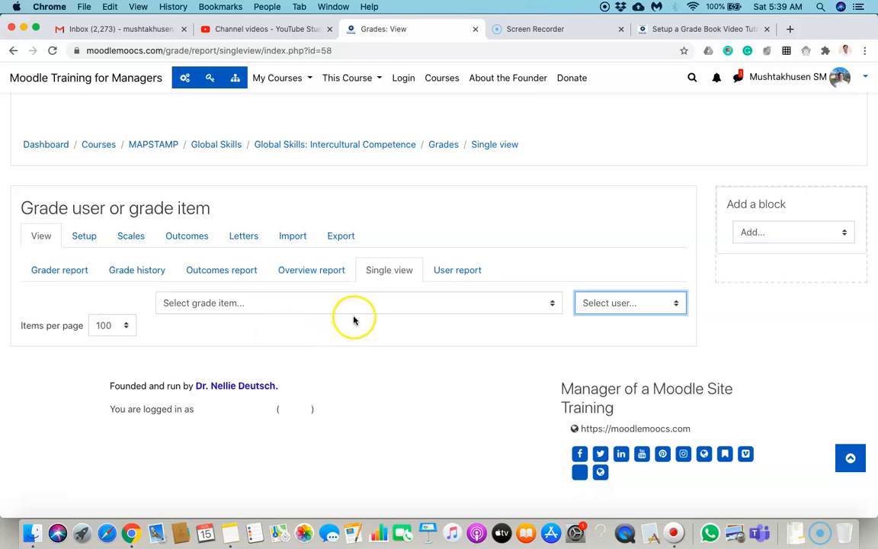
pyautogui.click(458, 271)
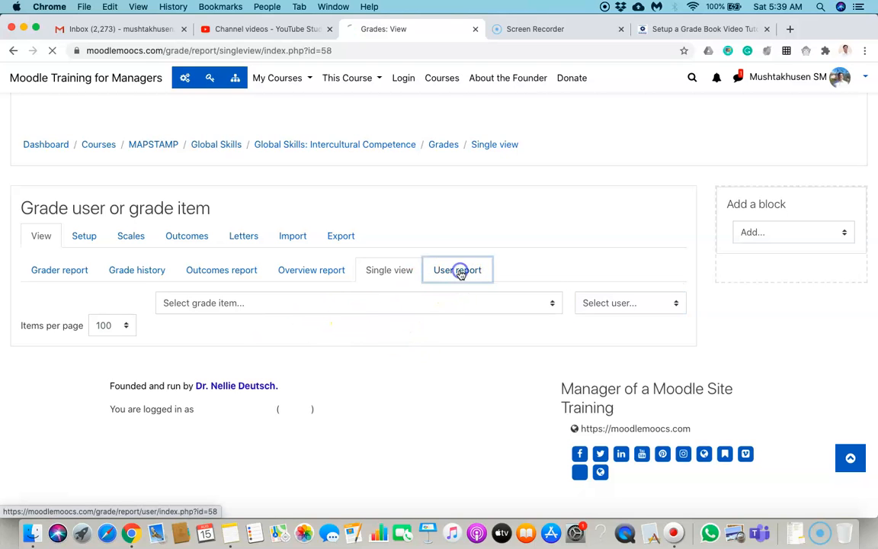
pyautogui.scroll(-2, 381, 366)
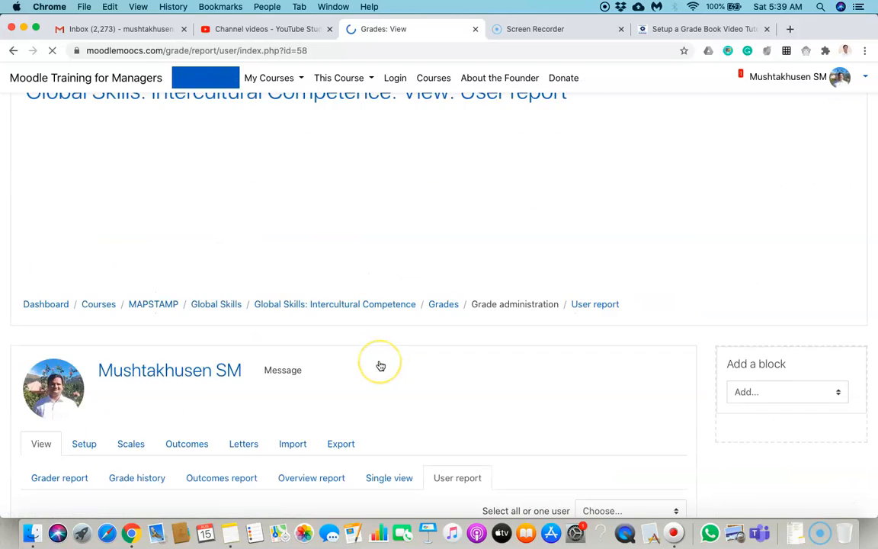
pyautogui.scroll(-5, 380, 366)
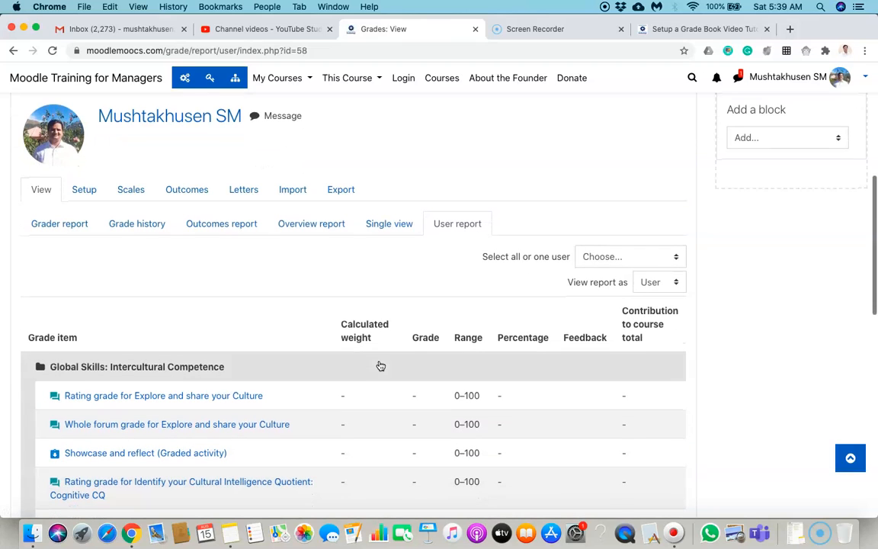
pyautogui.click(652, 259)
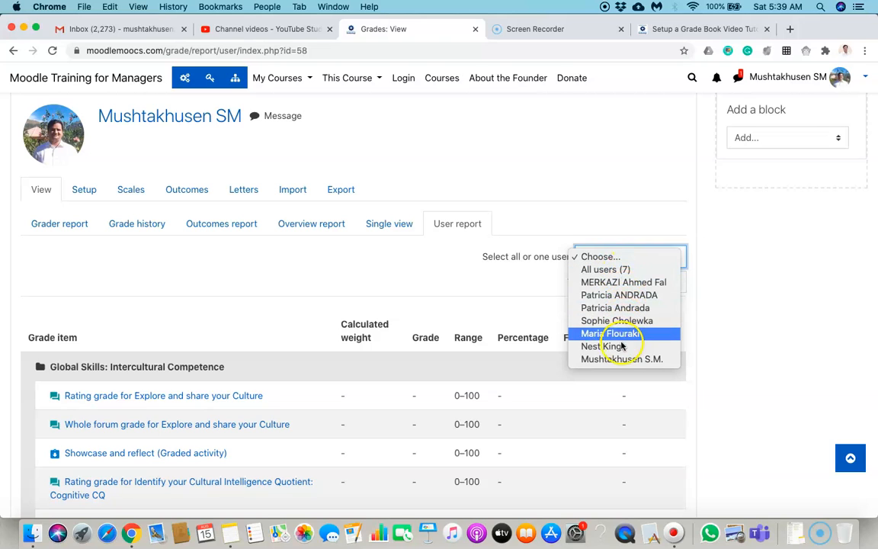
pyautogui.click(733, 296)
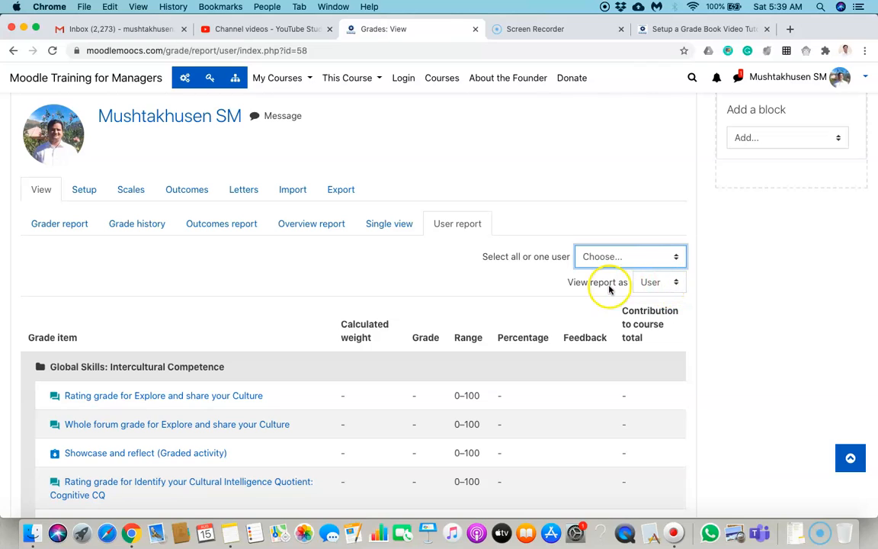
pyautogui.click(667, 290)
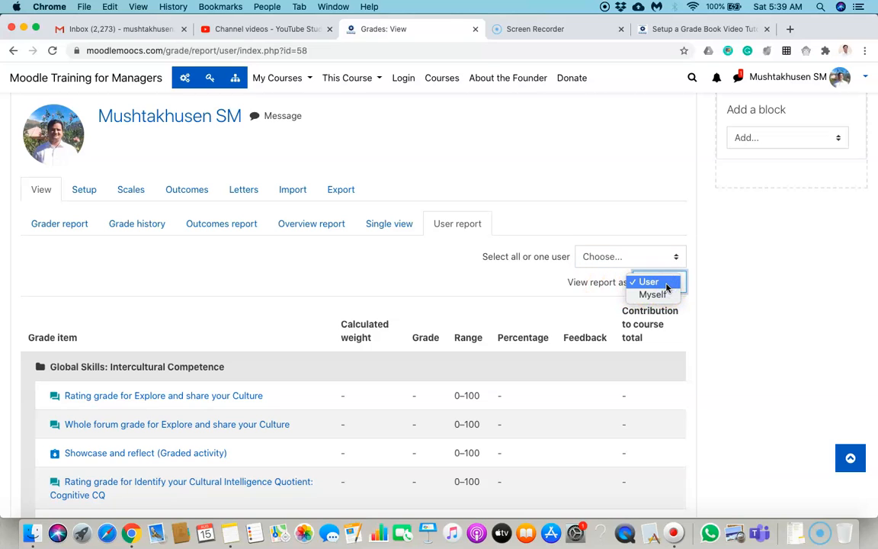
pyautogui.click(706, 280)
# Examine the user report's grade items from the first forum rating to the course total, including the weight, grade, range and percentage columns
pyautogui.scroll(-5, 670, 321)
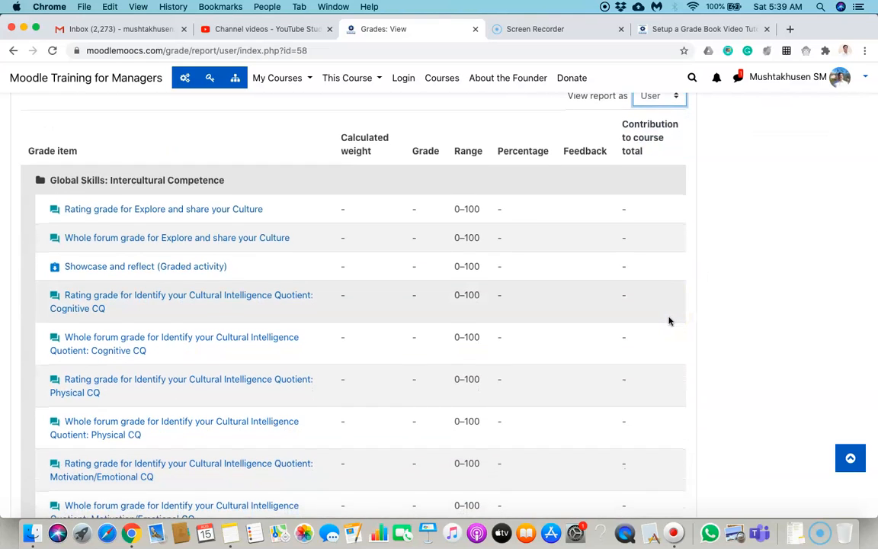
pyautogui.scroll(2, 669, 321)
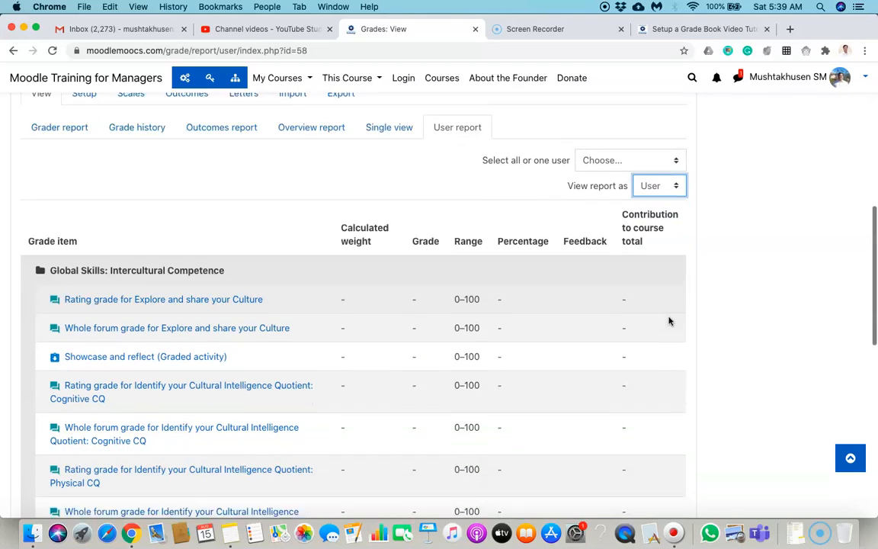
pyautogui.scroll(-2, 669, 321)
pyautogui.click(392, 241)
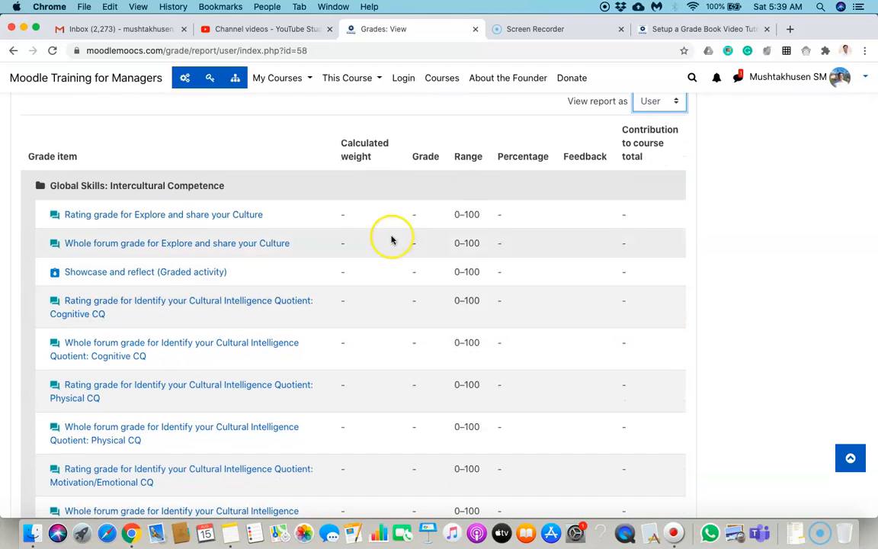
pyautogui.scroll(-1, 316, 317)
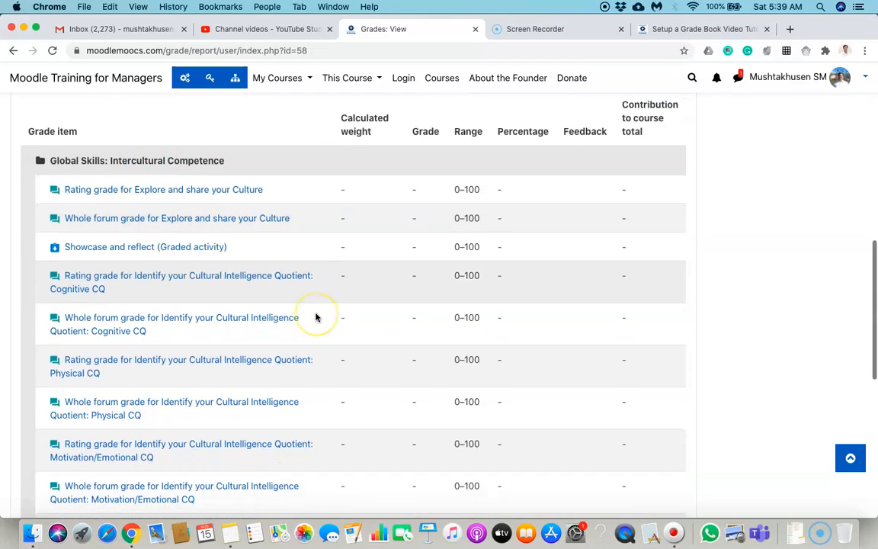
pyautogui.scroll(-10, 317, 317)
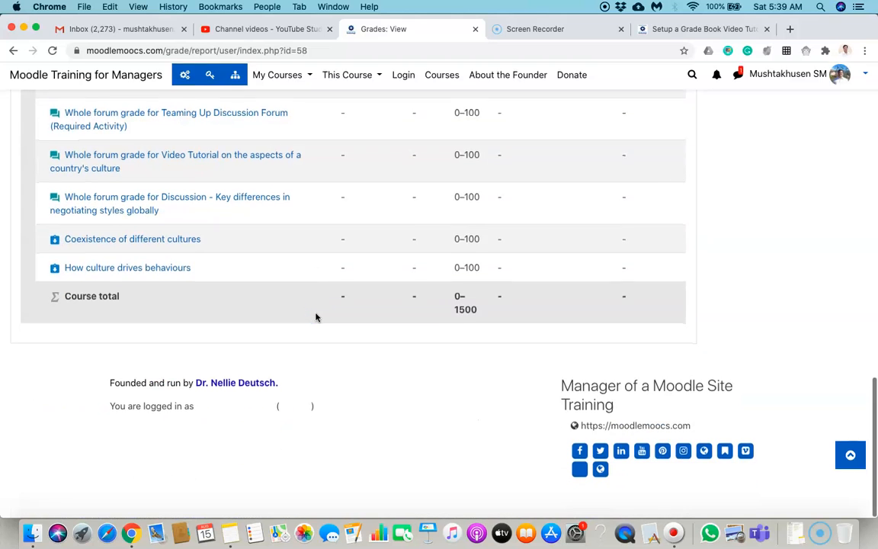
pyautogui.scroll(4, 316, 317)
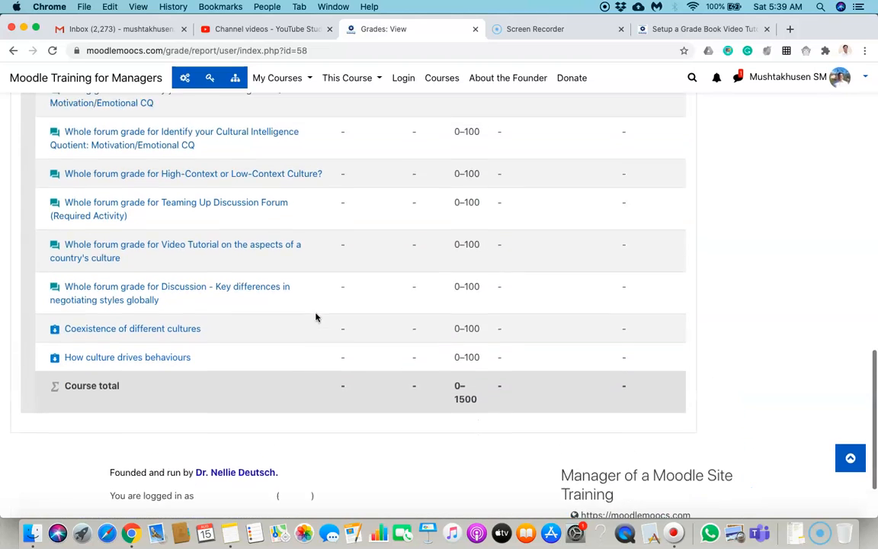
pyautogui.scroll(9, 317, 317)
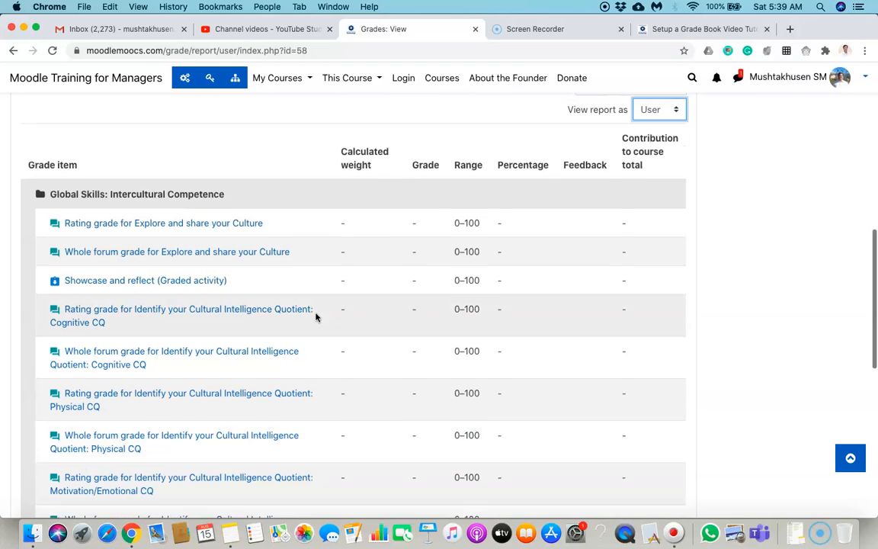
pyautogui.click(389, 268)
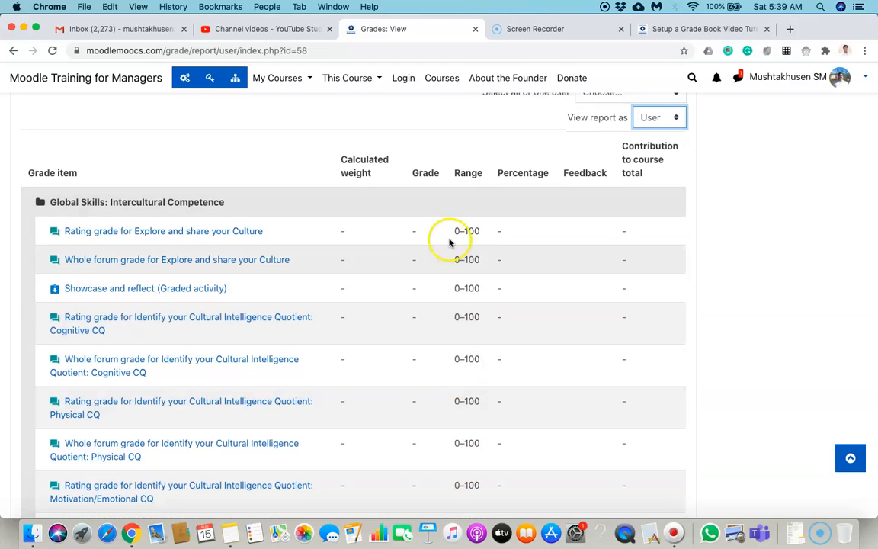
pyautogui.scroll(-4, 469, 410)
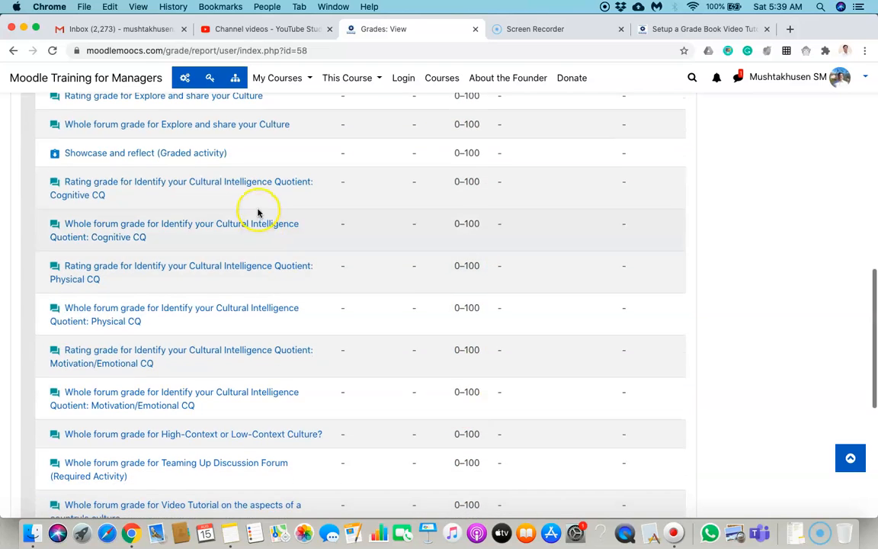
pyautogui.scroll(-5, 239, 439)
pyautogui.scroll(-3, 240, 441)
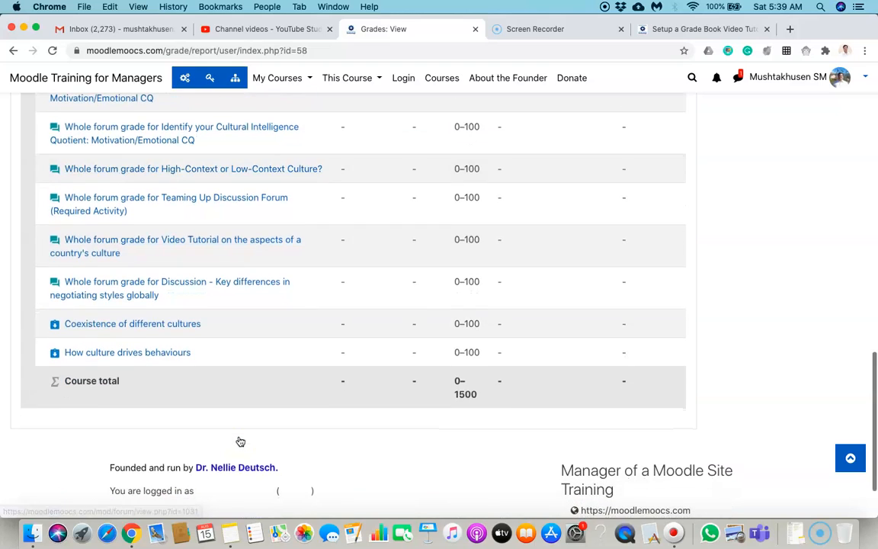
pyautogui.scroll(13, 241, 442)
pyautogui.scroll(4, 240, 440)
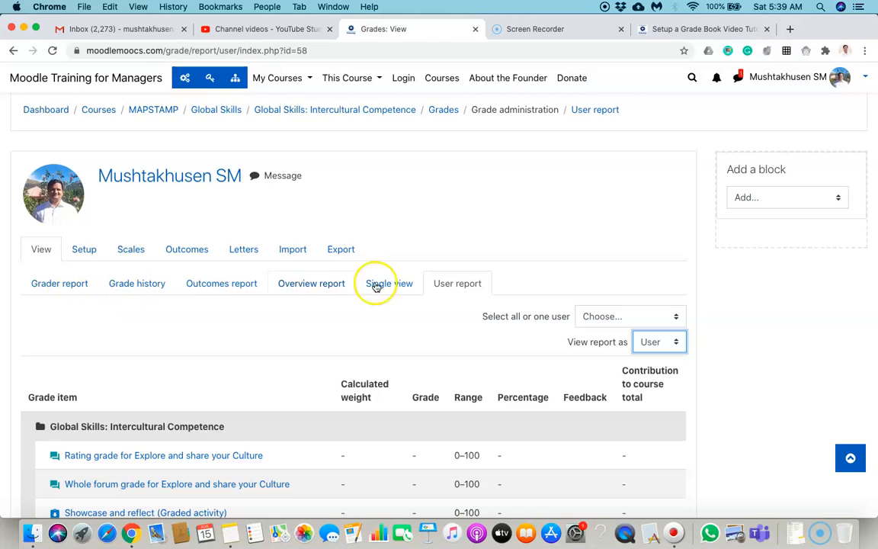
# Open the gradebook setup and review the grade items with their weights, maximum grades and available actions
pyautogui.click(85, 250)
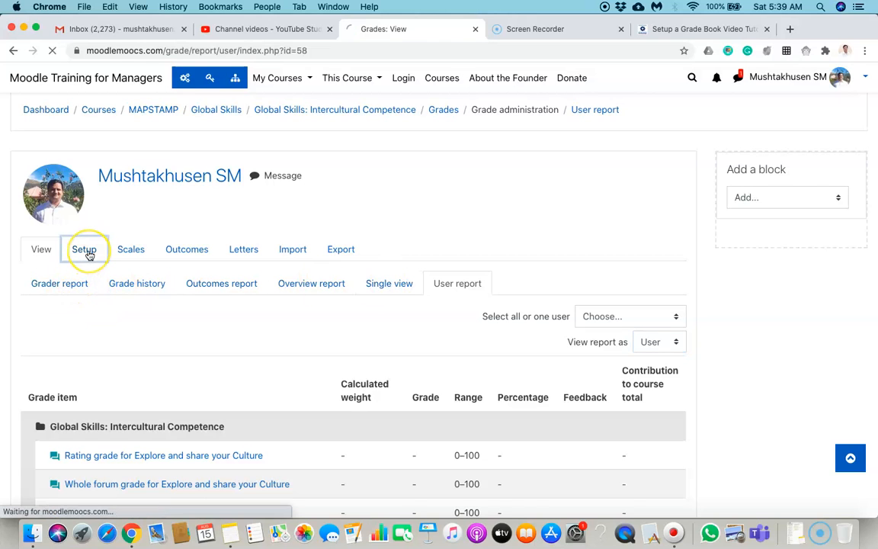
pyautogui.scroll(-10, 259, 291)
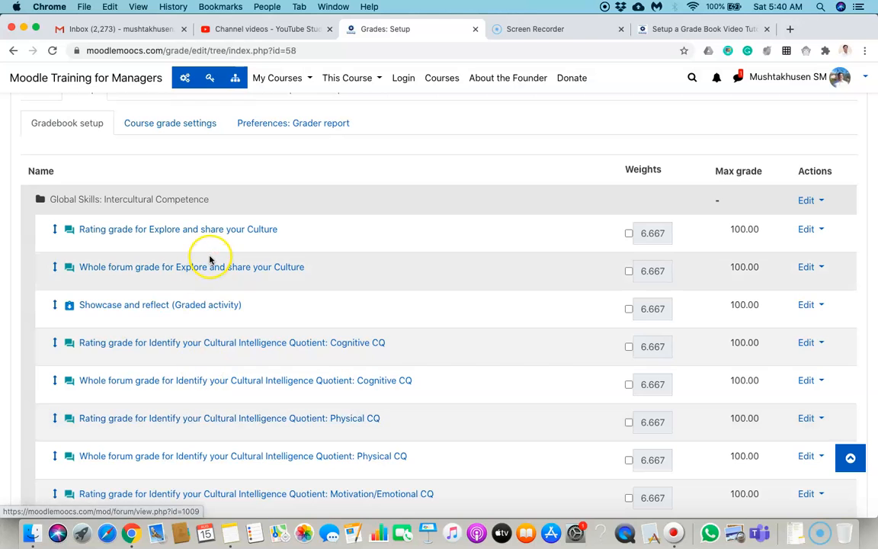
pyautogui.scroll(-5, 210, 260)
pyautogui.scroll(7, 211, 260)
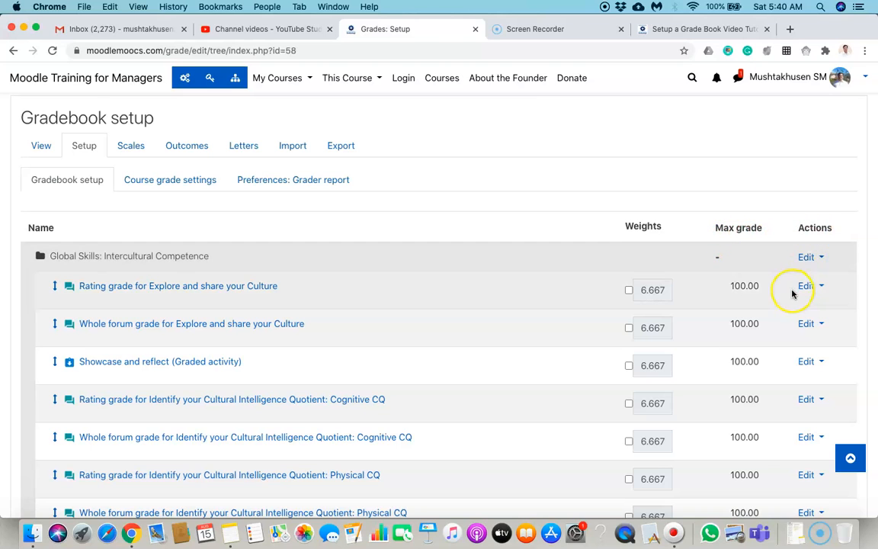
pyautogui.scroll(-3, 793, 294)
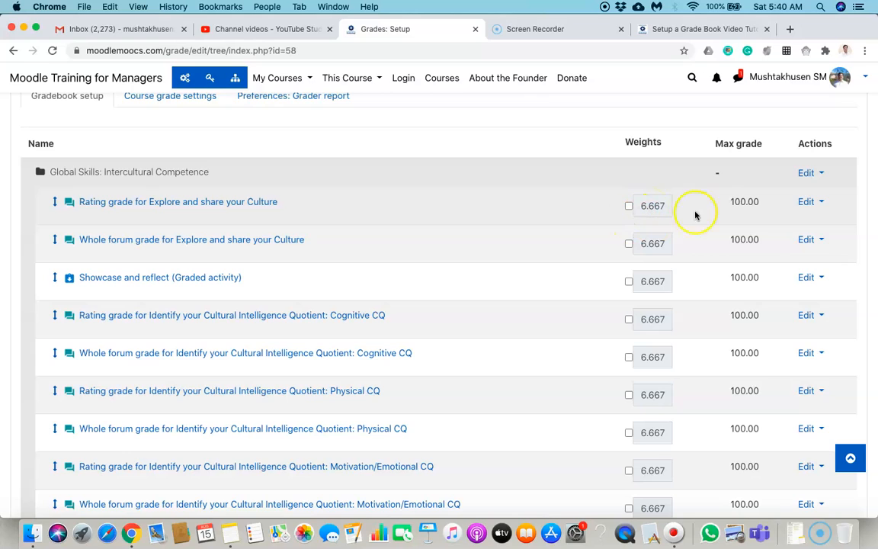
# Open the settings of the "Rating grade for Explore and share your Culture" item and review its name, info, type and grade limits
pyautogui.click(820, 204)
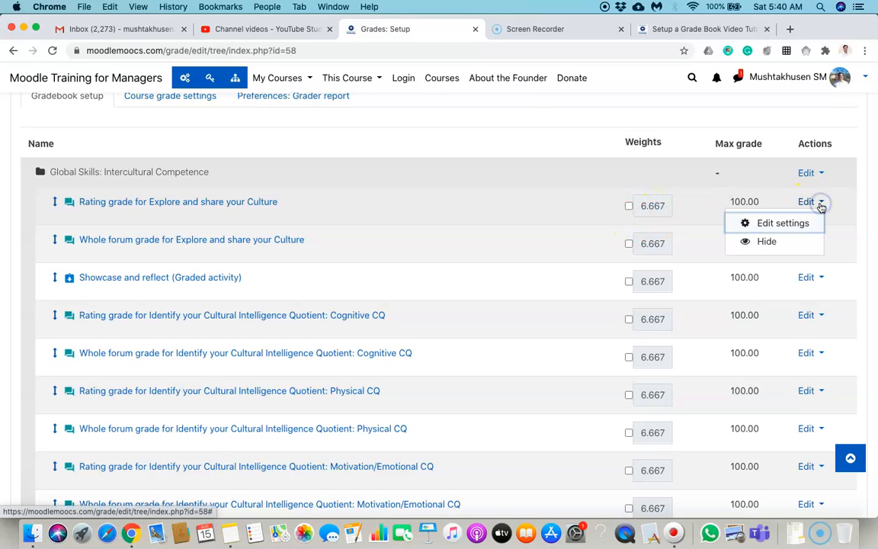
pyautogui.click(784, 223)
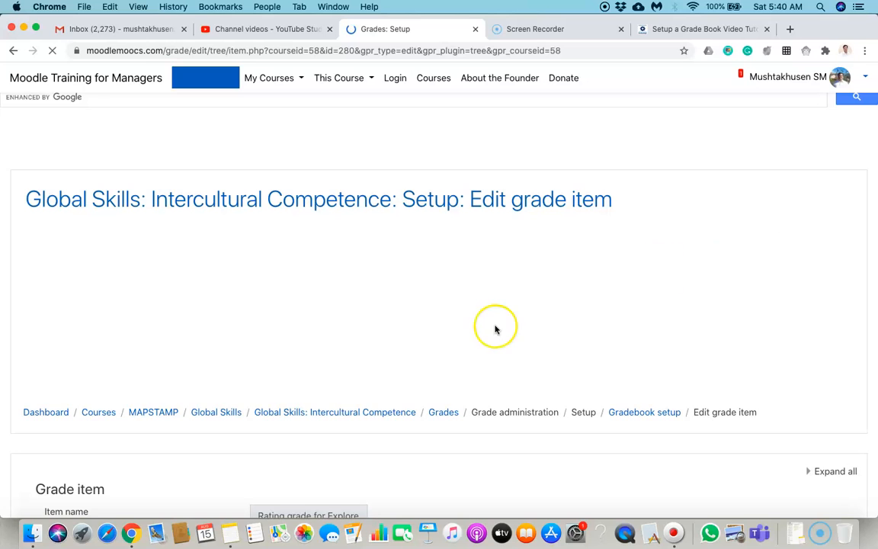
pyautogui.scroll(-8, 496, 328)
pyautogui.scroll(-1, 496, 329)
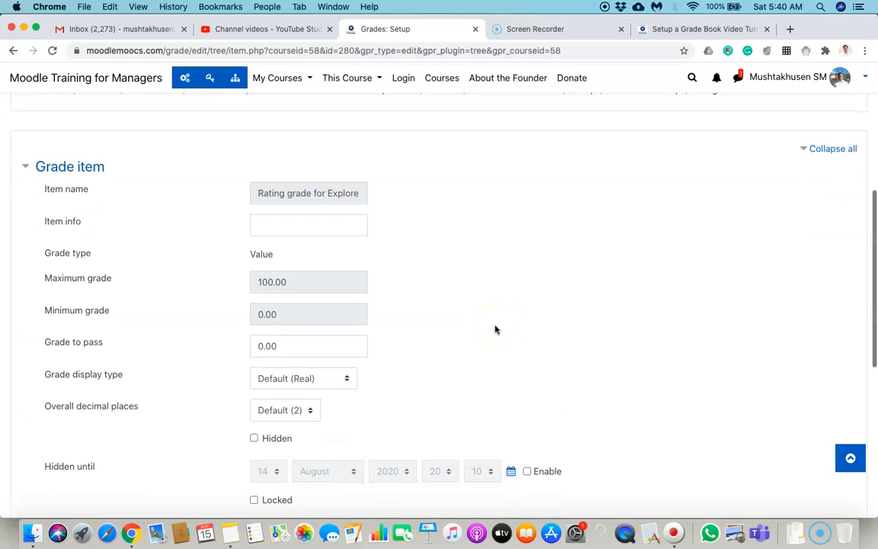
pyautogui.click(334, 226)
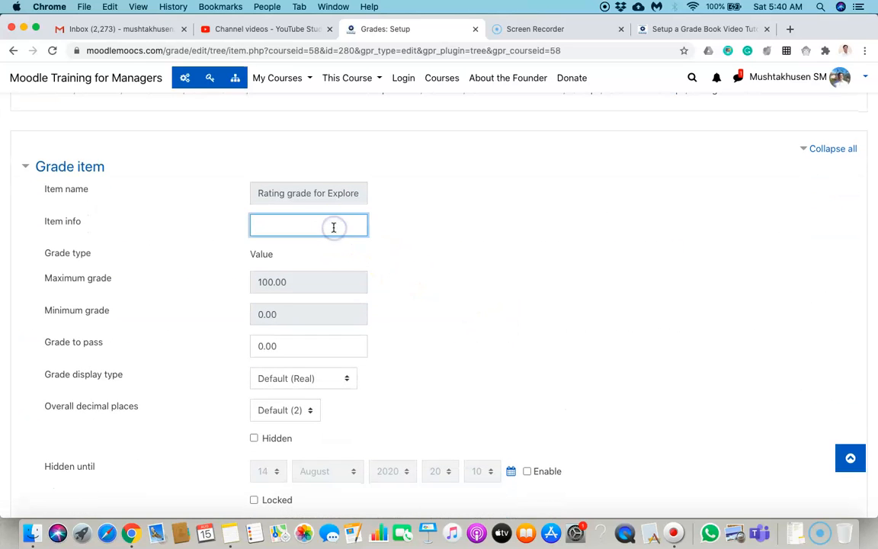
pyautogui.scroll(-1, 408, 254)
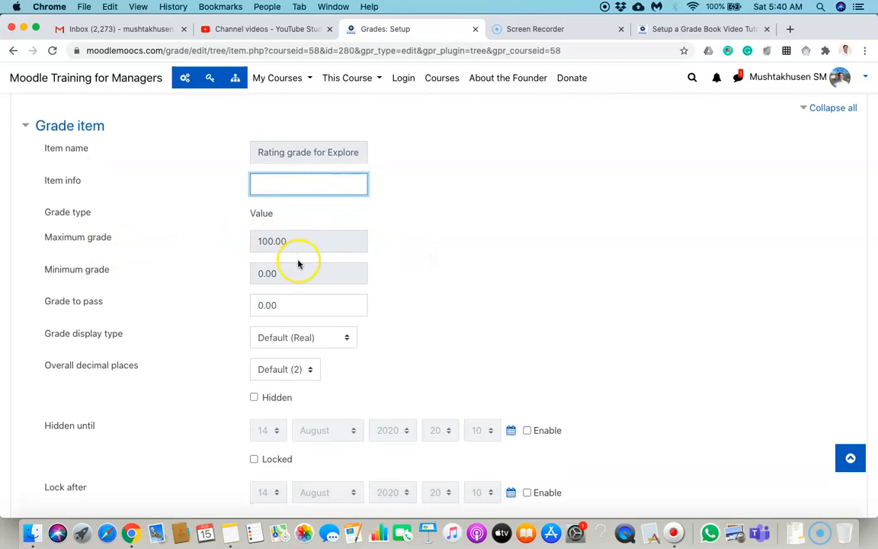
# Review the item's passing grade, display, hiding, locking and parent category weight options, and leave the settings without saving
pyautogui.scroll(-2, 321, 309)
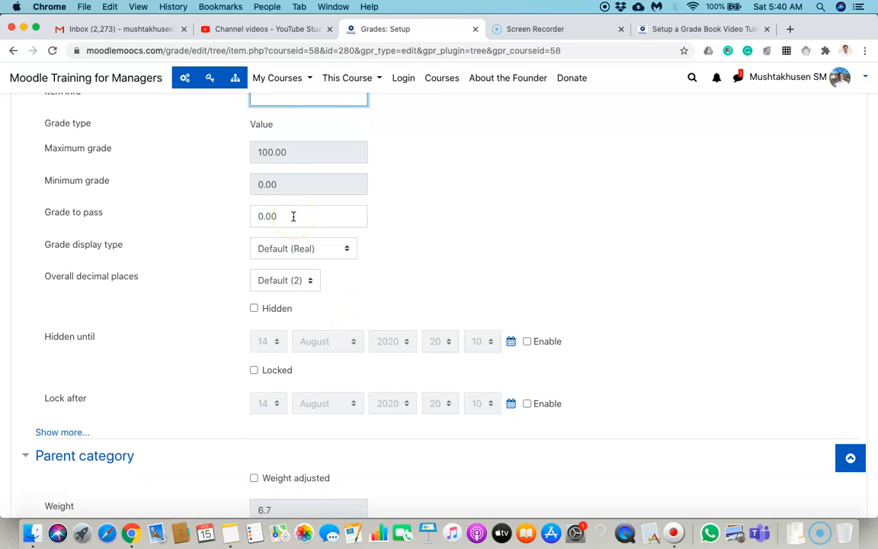
pyautogui.scroll(-1, 359, 253)
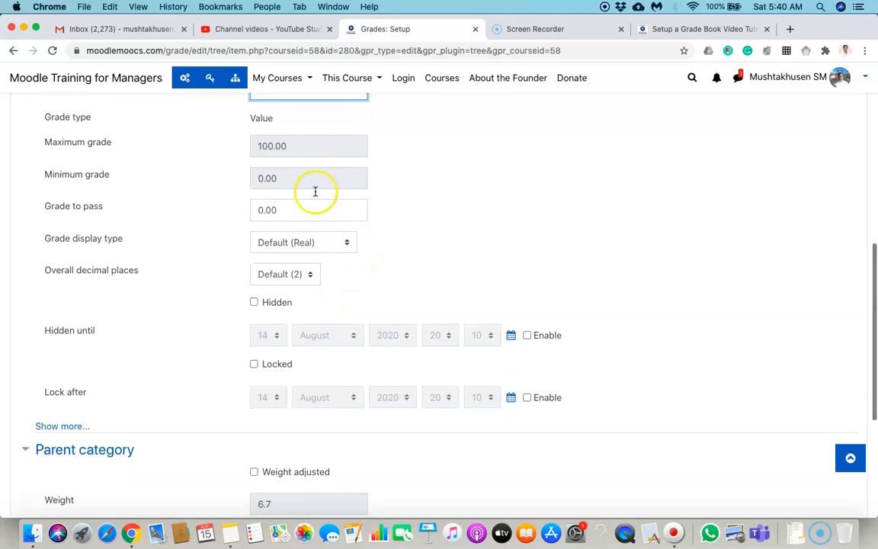
pyautogui.scroll(-3, 402, 221)
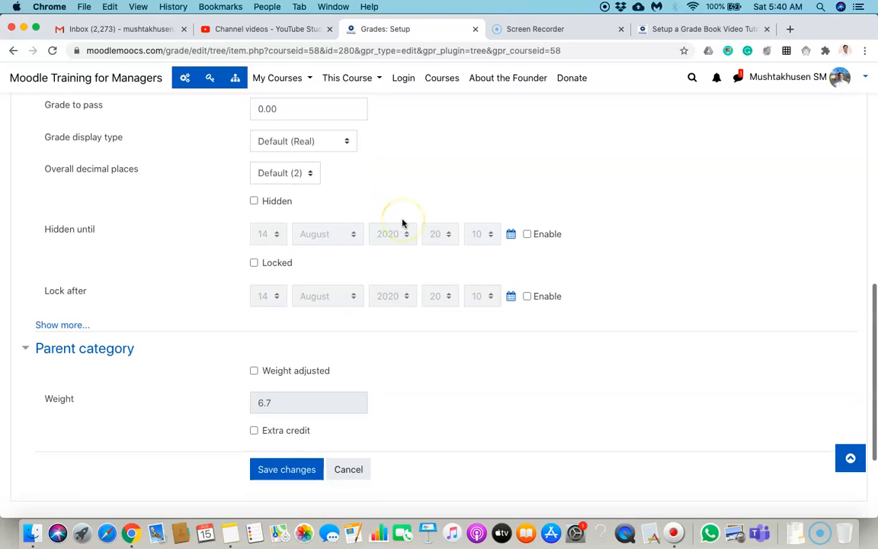
pyautogui.scroll(-1, 403, 223)
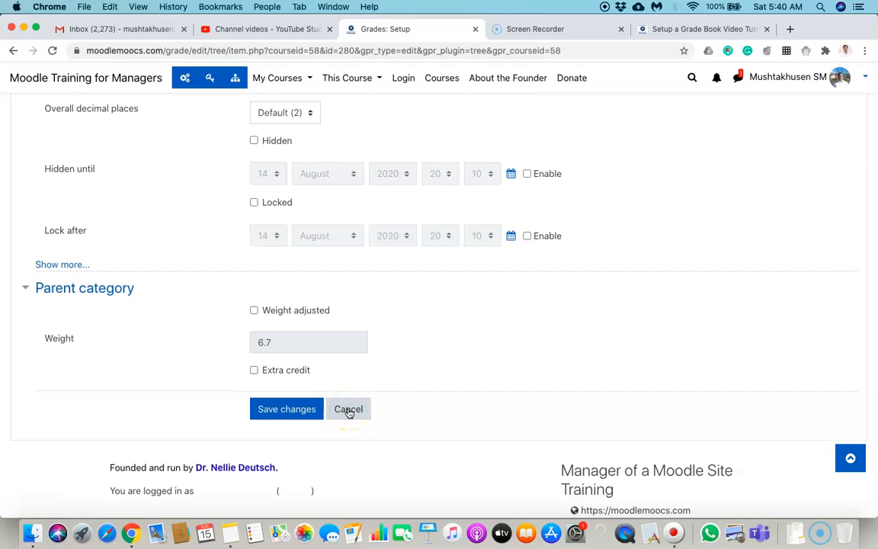
pyautogui.scroll(3, 348, 412)
pyautogui.scroll(-4, 348, 412)
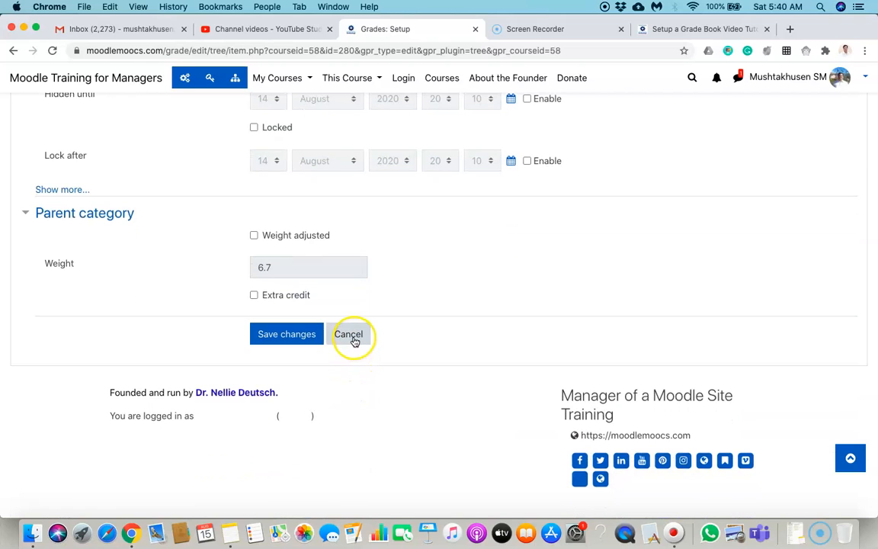
pyautogui.click(350, 337)
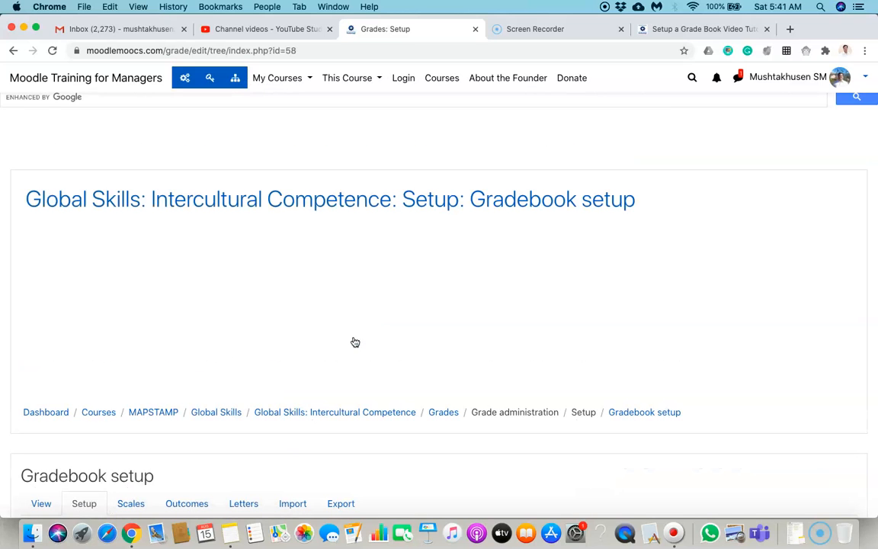
# Examine the gradebook setup's grade items with their weights and maximum grades, from the first forum rating down to the course total
pyautogui.scroll(-5, 354, 342)
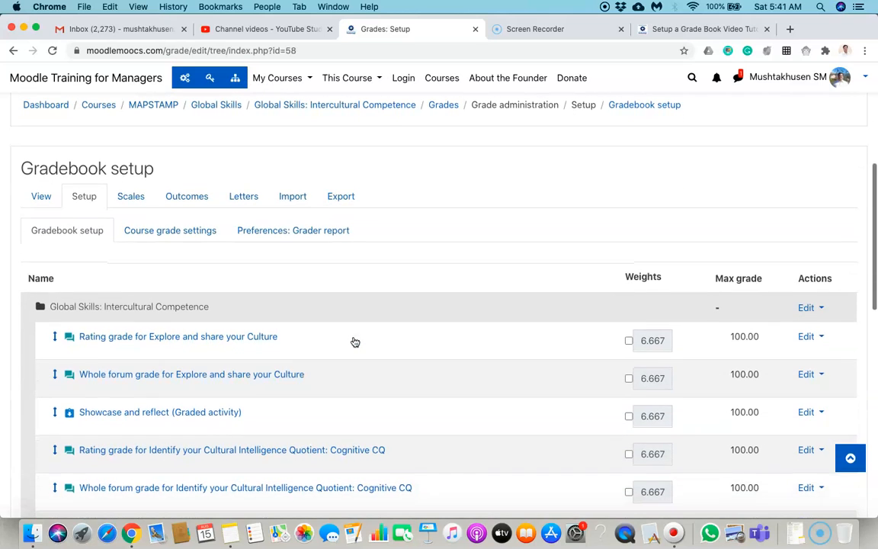
pyautogui.scroll(-5, 355, 343)
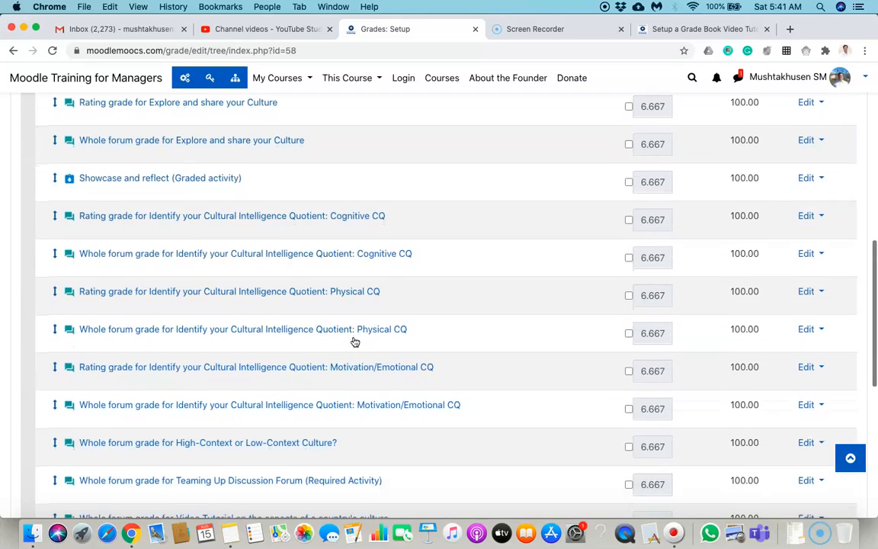
pyautogui.scroll(-3, 355, 342)
pyautogui.scroll(6, 355, 342)
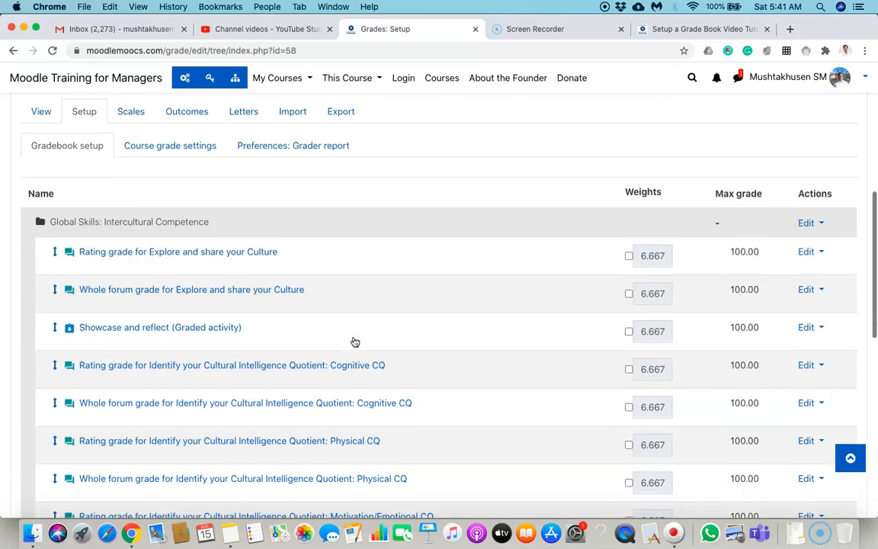
pyautogui.scroll(-8, 355, 343)
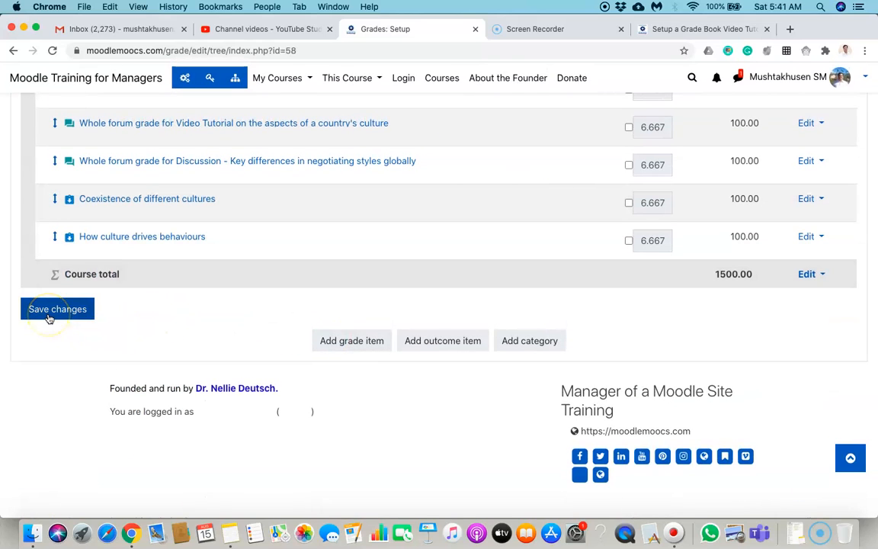
pyautogui.scroll(10, 387, 288)
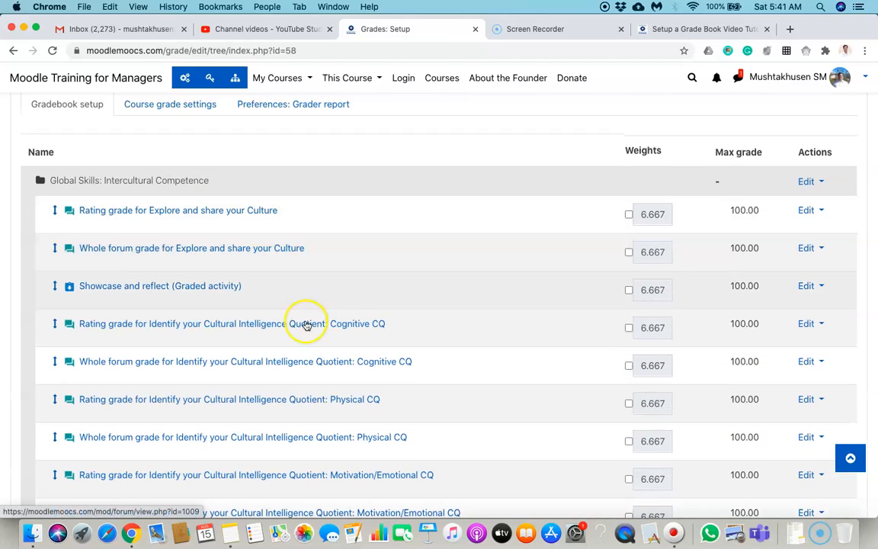
# Check the edit actions available for the "Whole forum grade for Video Tutorial on the aspects of a country's culture" item without applying any
pyautogui.scroll(-5, 307, 328)
pyautogui.scroll(-5, 307, 333)
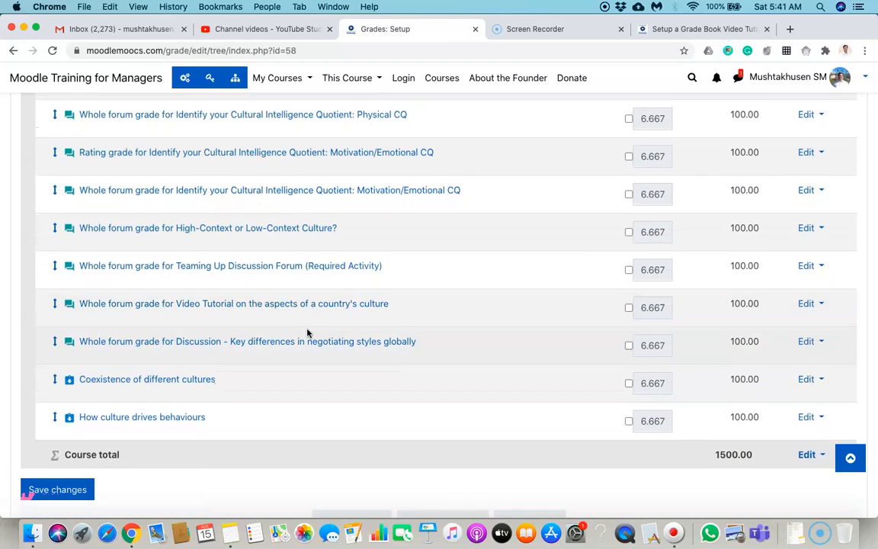
pyautogui.scroll(-2, 307, 333)
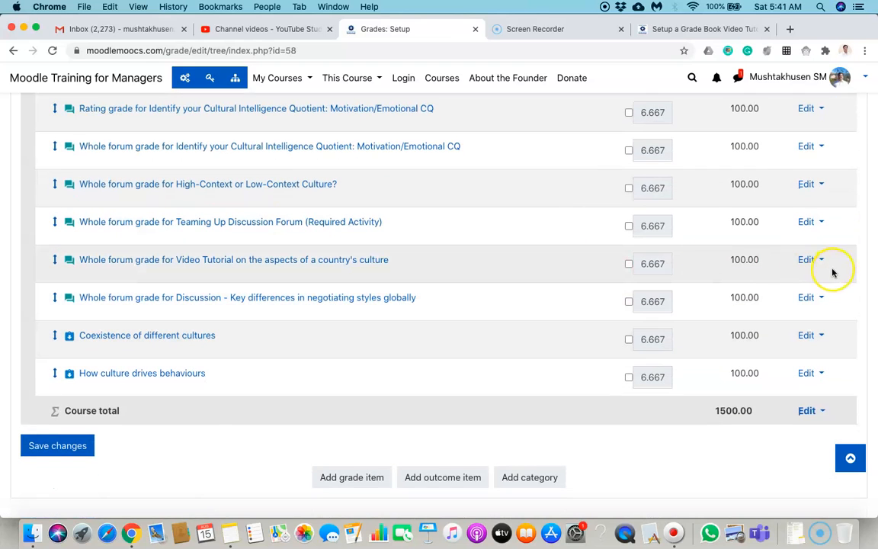
pyautogui.click(824, 262)
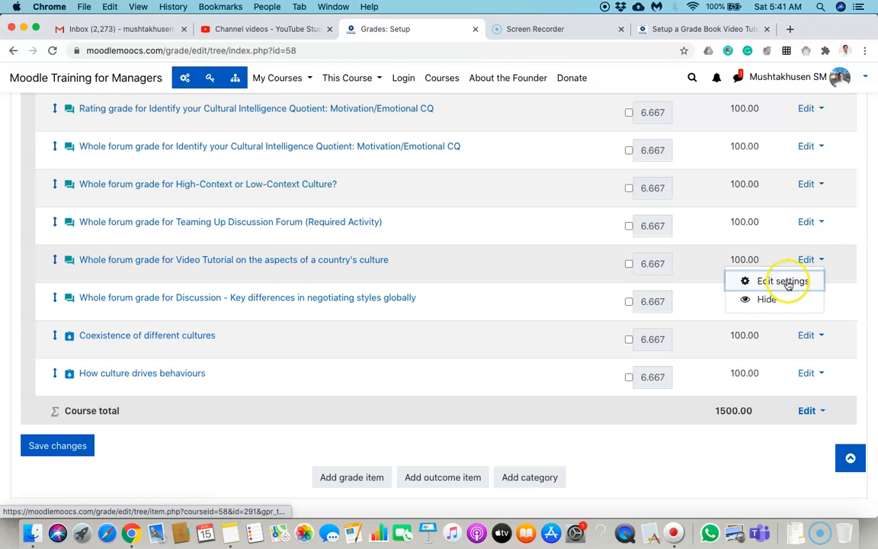
pyautogui.press('Escape')
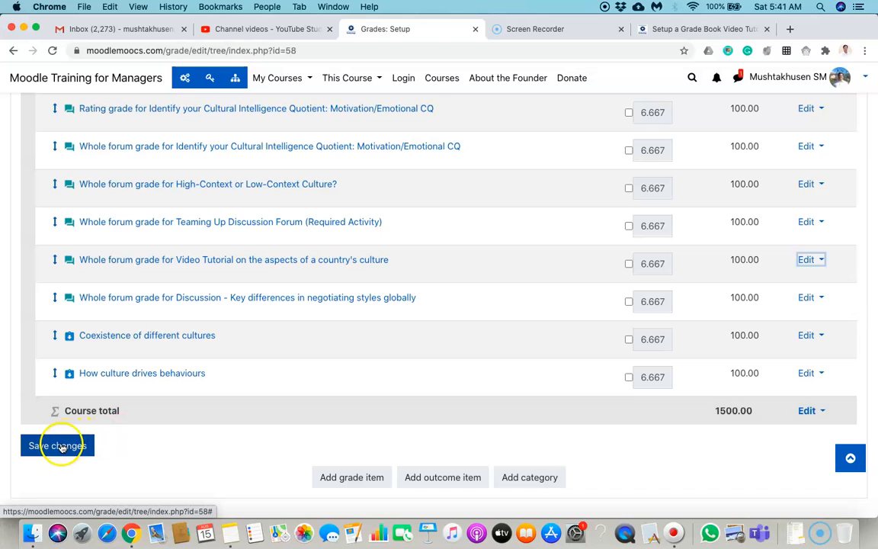
# Open the course grade settings and review the aggregation position and the min and max grades used in calculation
pyautogui.scroll(15, 263, 373)
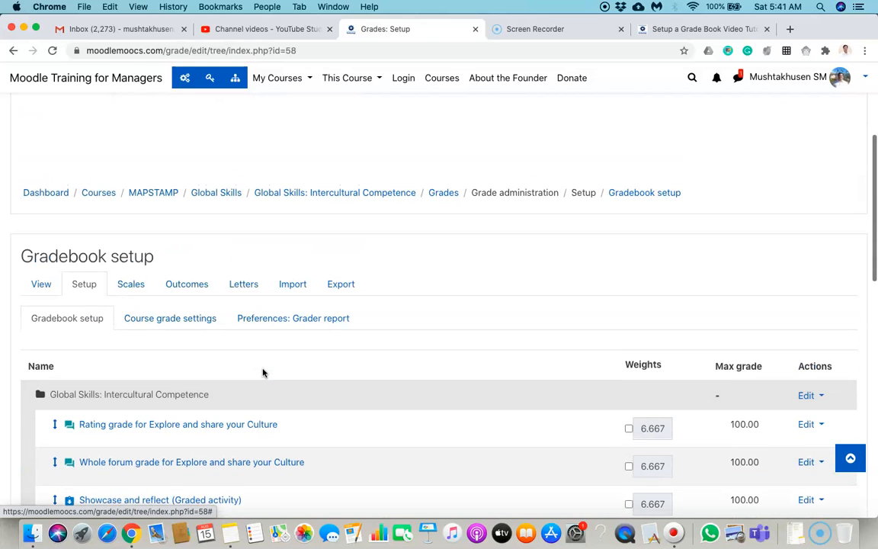
pyautogui.click(170, 372)
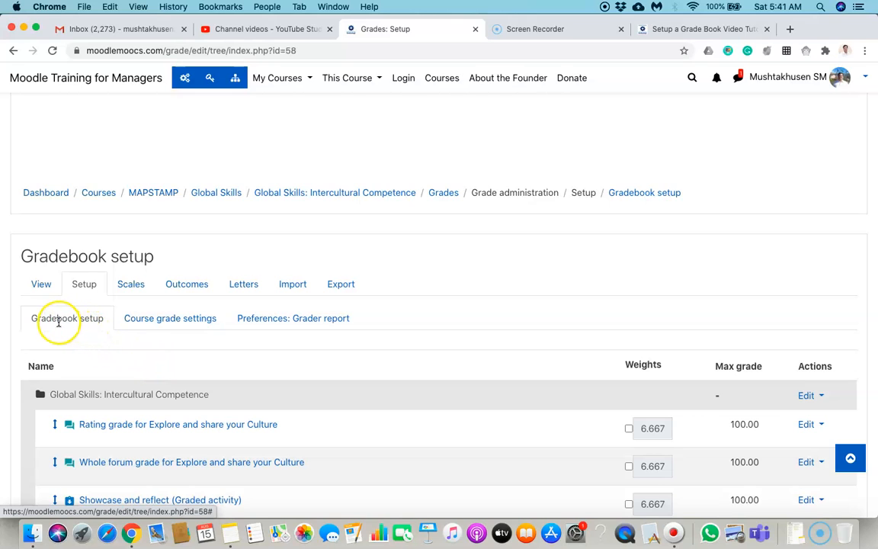
pyautogui.click(180, 324)
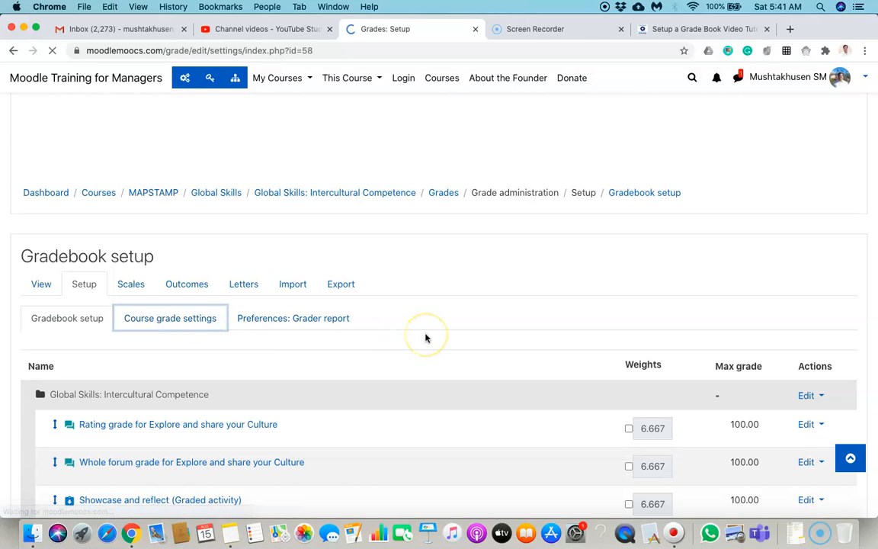
pyautogui.scroll(-5, 426, 338)
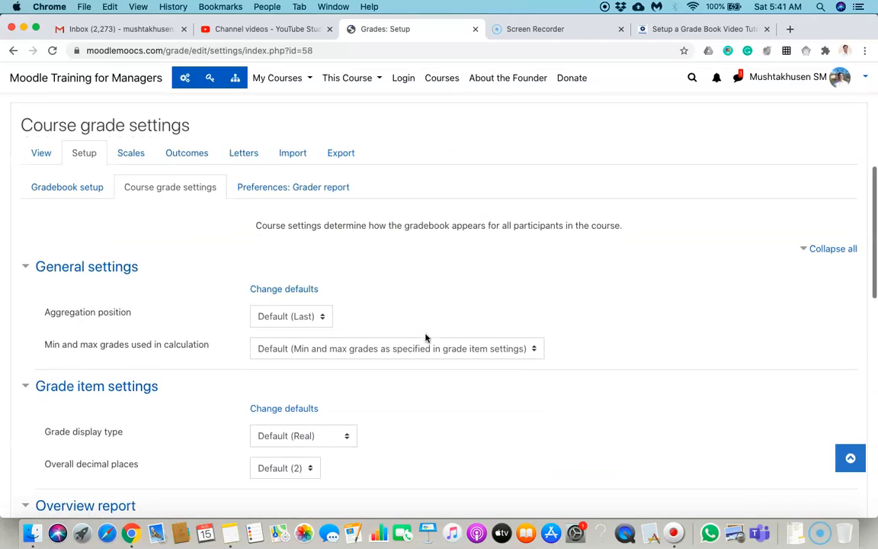
pyautogui.scroll(-2, 426, 338)
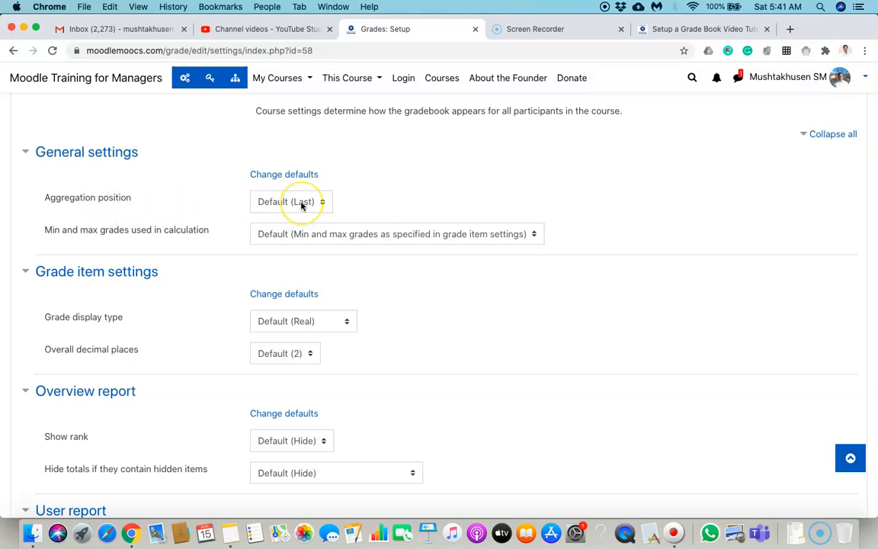
pyautogui.scroll(-1, 302, 204)
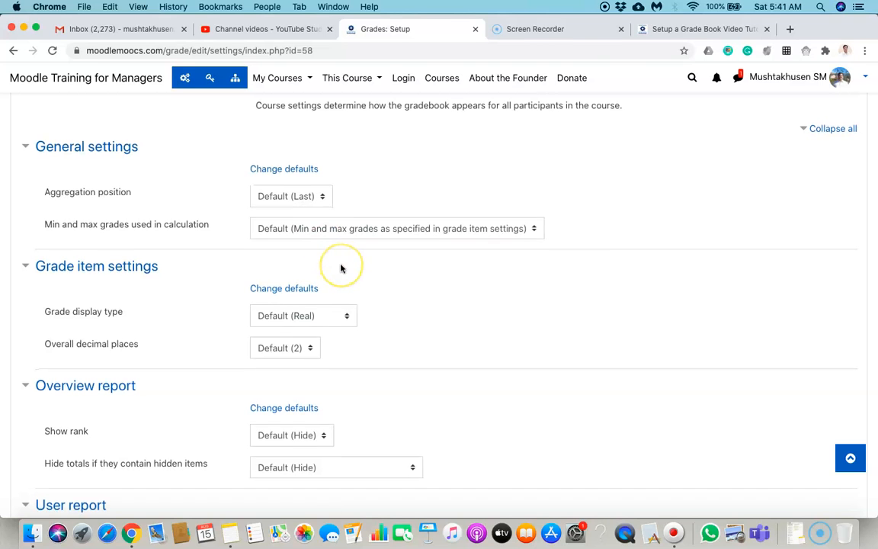
pyautogui.scroll(-5, 339, 269)
pyautogui.scroll(5, 341, 268)
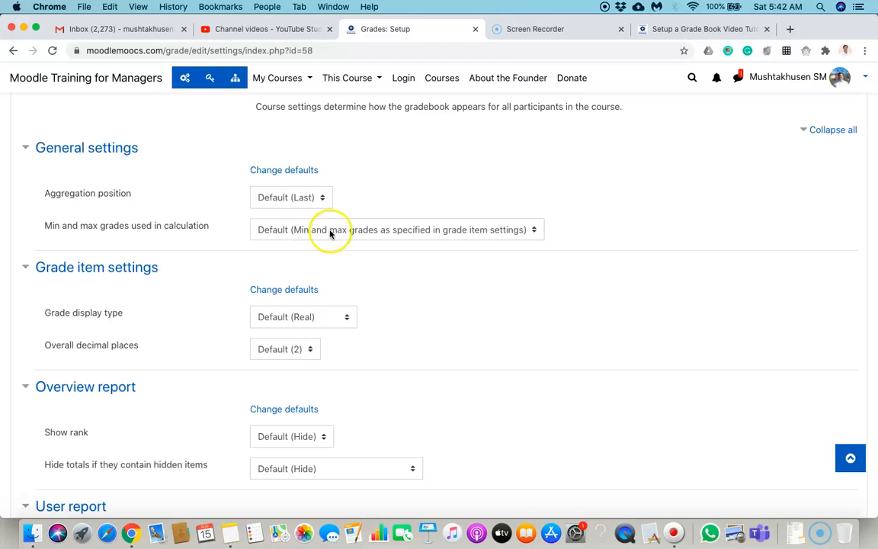
# Review the grade display type and overall decimal places, and the overview report's rank and hidden totals options
pyautogui.scroll(-3, 362, 233)
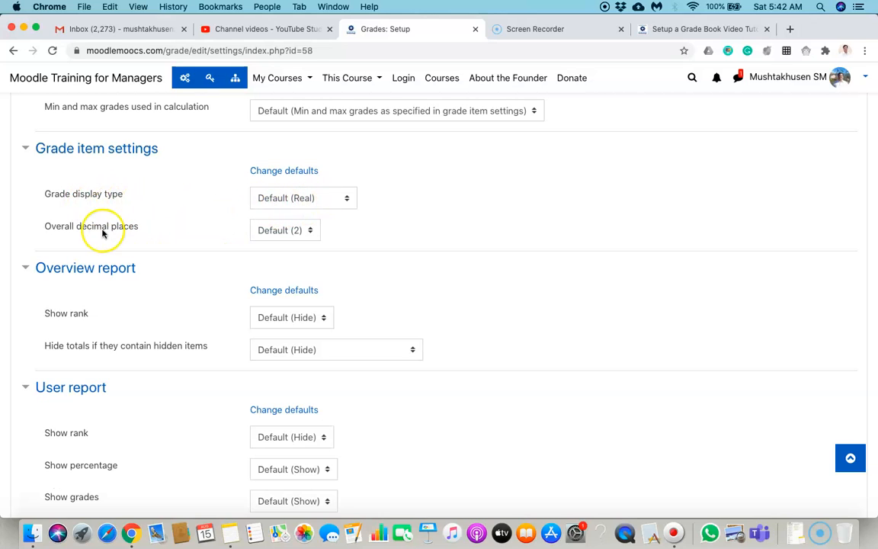
pyautogui.scroll(-3, 288, 244)
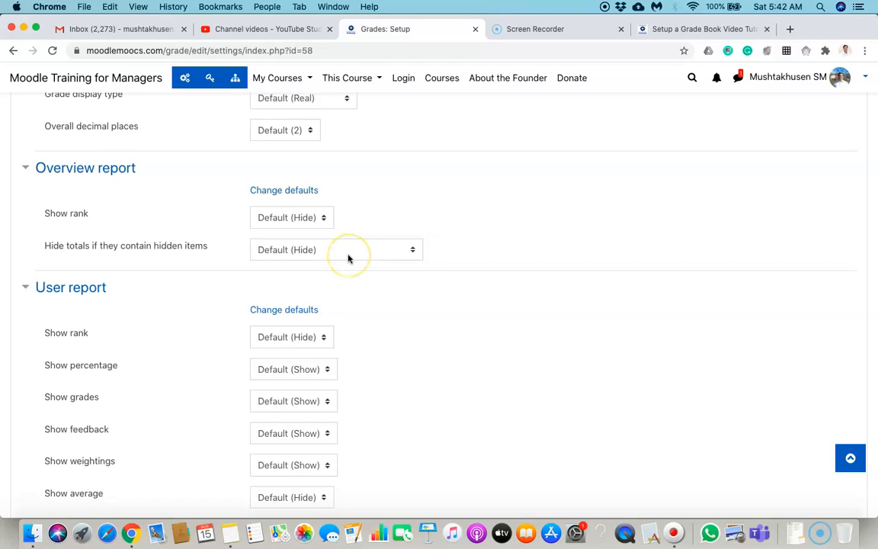
pyautogui.scroll(-1, 348, 259)
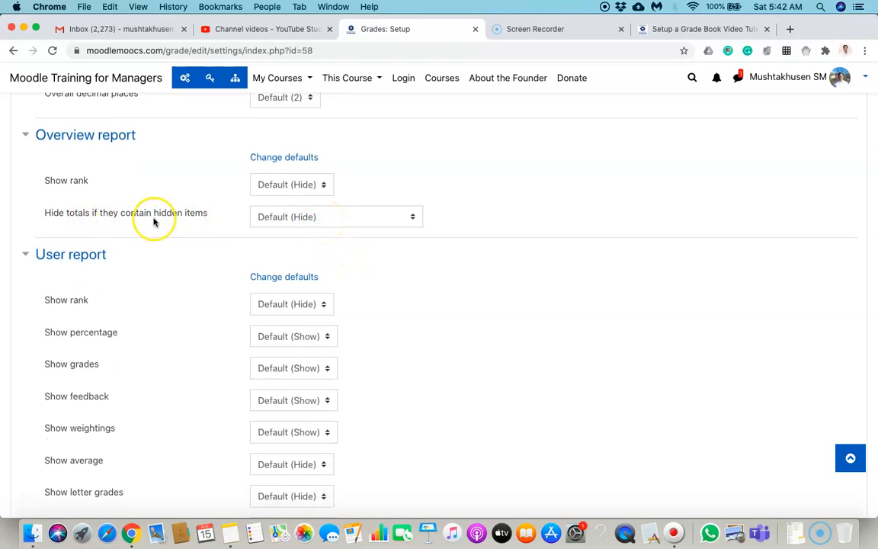
pyautogui.scroll(-1, 337, 238)
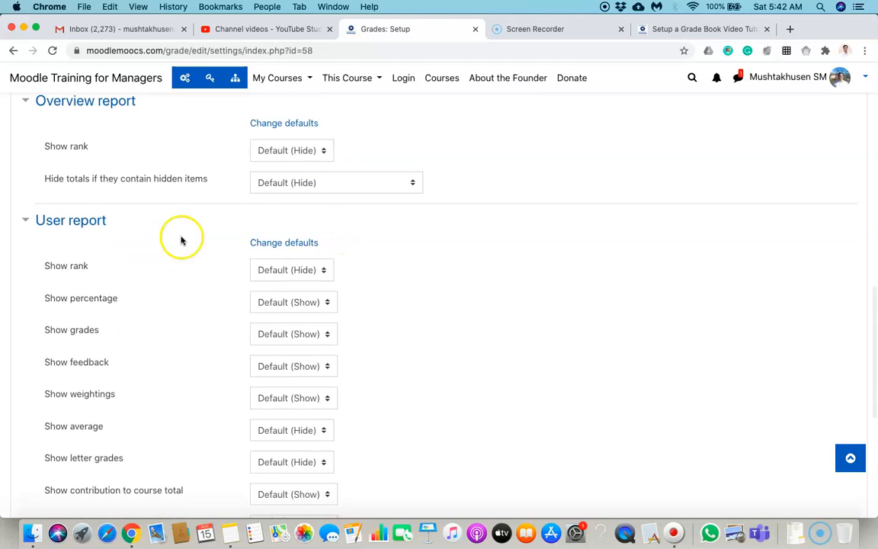
# Review the user report's show, range and hidden item options, and leave the course grade settings without saving
pyautogui.scroll(-3, 314, 228)
pyautogui.scroll(-6, 308, 426)
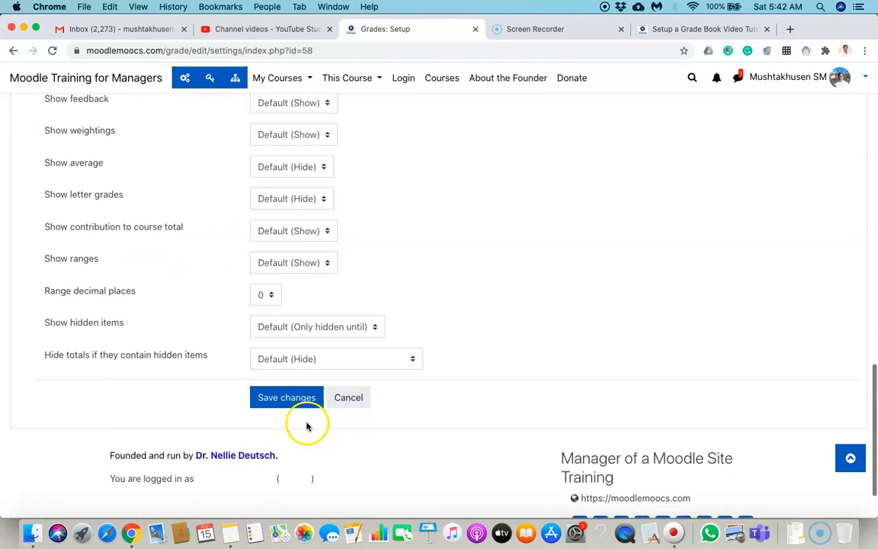
pyautogui.scroll(1, 378, 212)
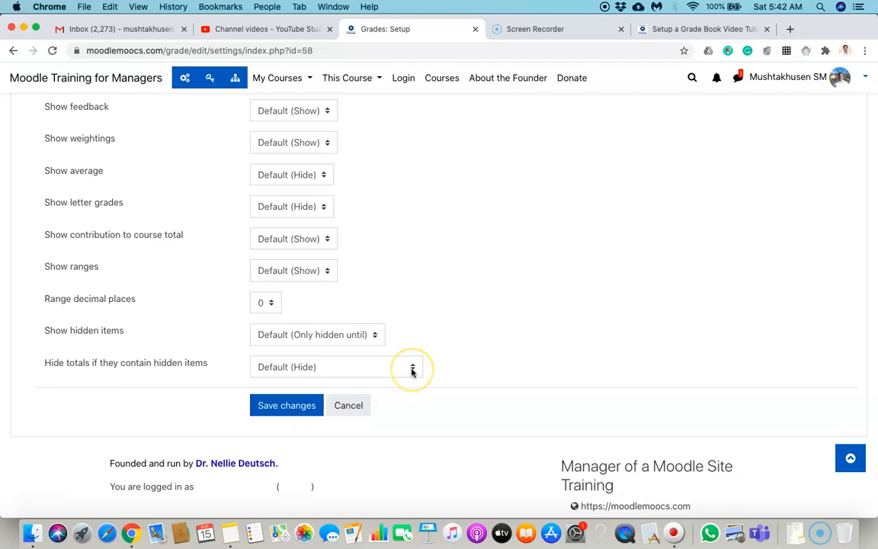
pyautogui.scroll(10, 411, 371)
pyautogui.scroll(-3, 412, 372)
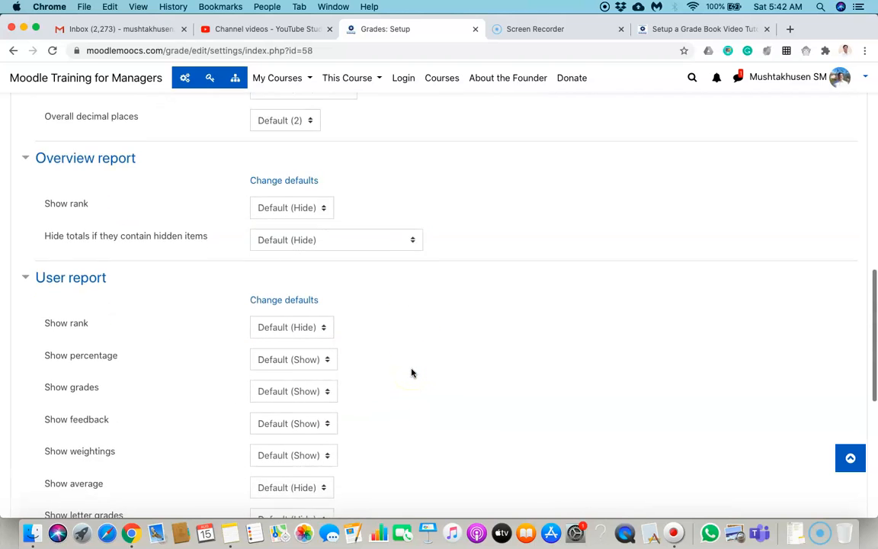
pyautogui.scroll(-10, 412, 372)
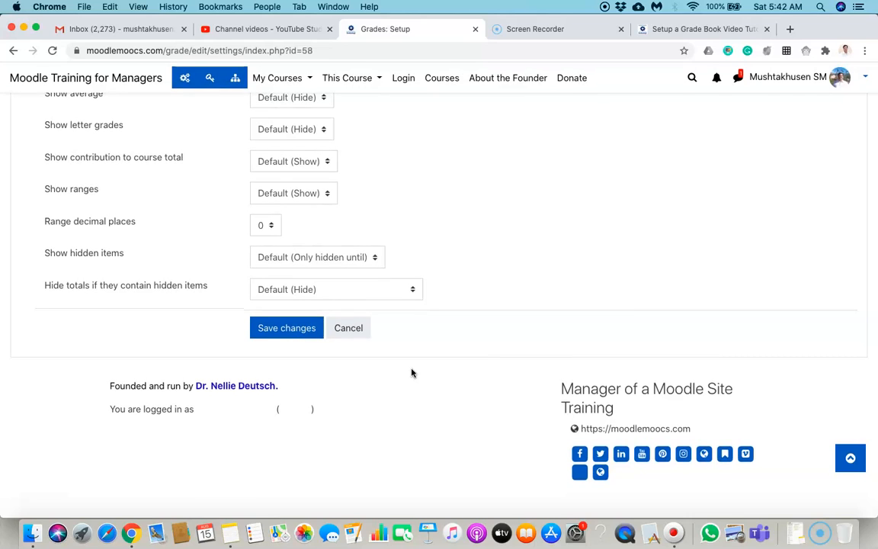
pyautogui.click(401, 367)
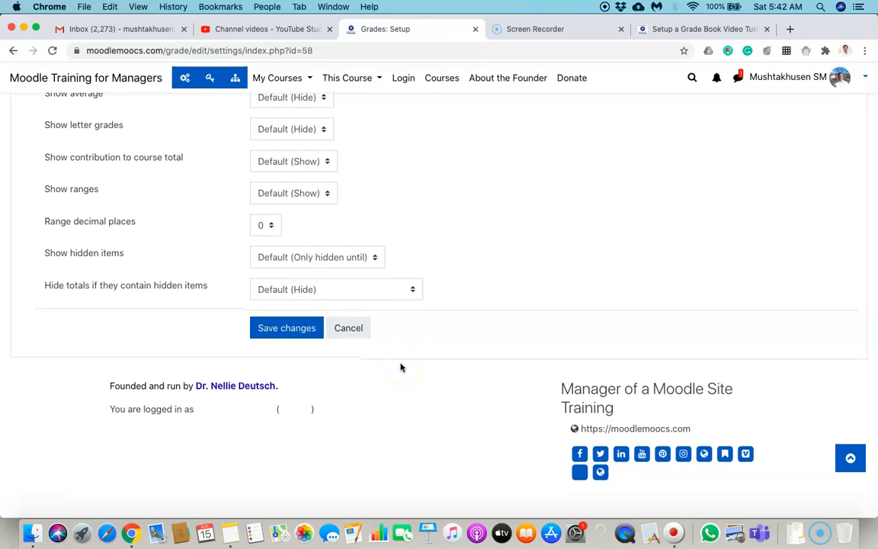
pyautogui.click(349, 330)
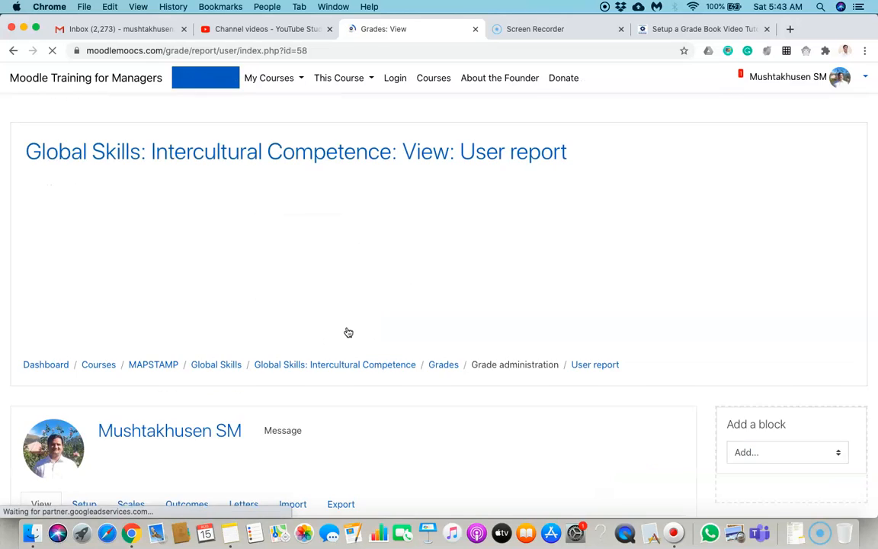
# Return from the user report to the course's gradebook setup
pyautogui.scroll(-5, 348, 331)
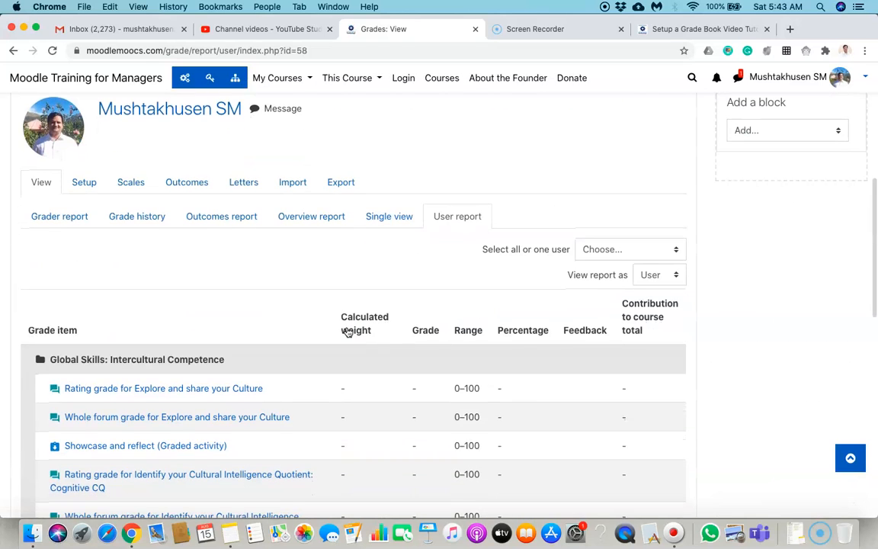
pyautogui.scroll(1, 348, 332)
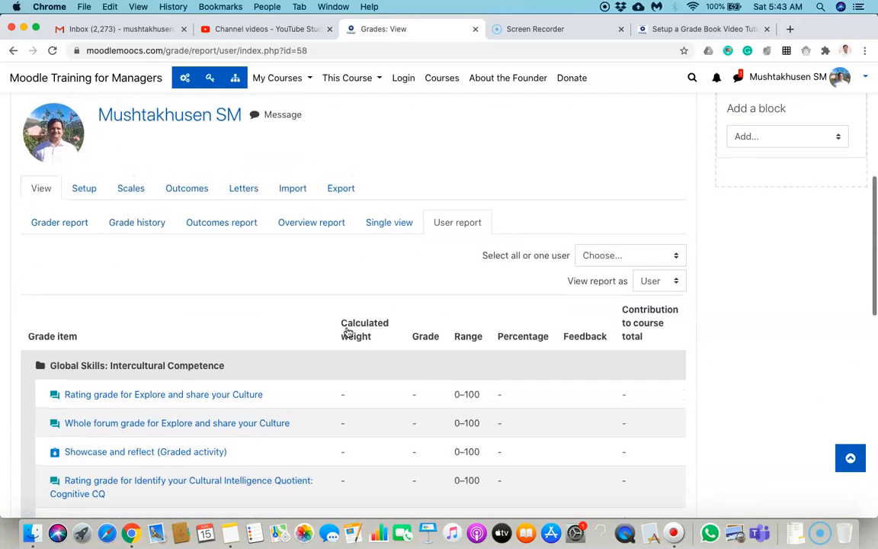
pyautogui.click(86, 204)
pyautogui.scroll(-8, 294, 322)
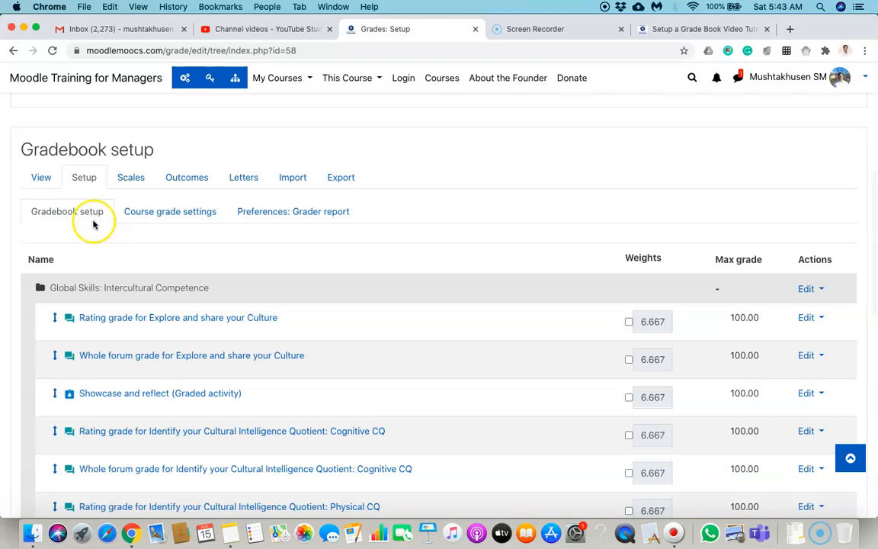
# Open the grader report preferences and review the show/hide toggles from calculations to the grade analysis icon
pyautogui.click(168, 214)
pyautogui.click(284, 304)
pyautogui.scroll(-5, 286, 305)
pyautogui.click(280, 273)
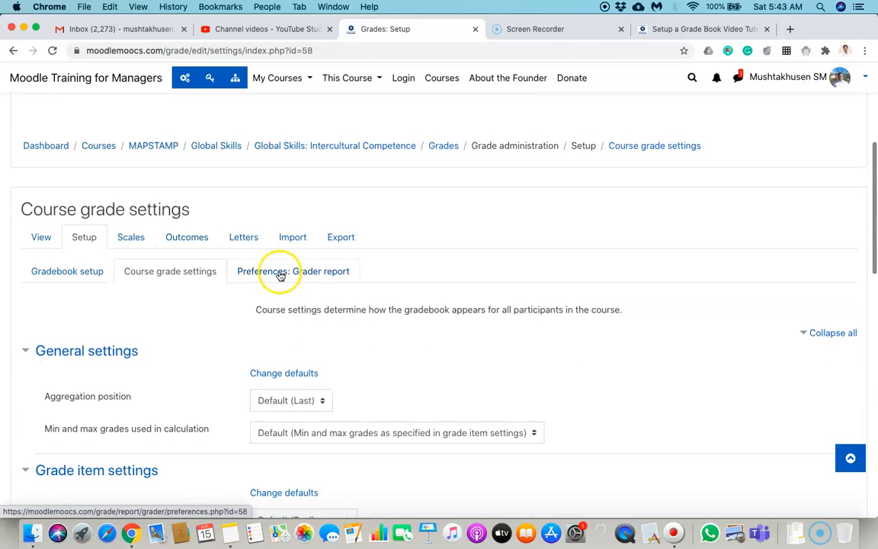
pyautogui.click(280, 276)
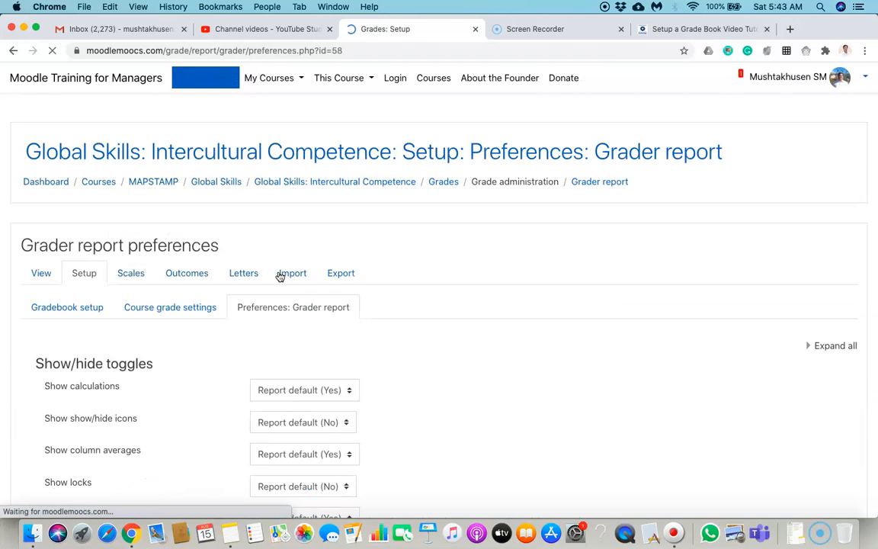
pyautogui.scroll(-4, 280, 277)
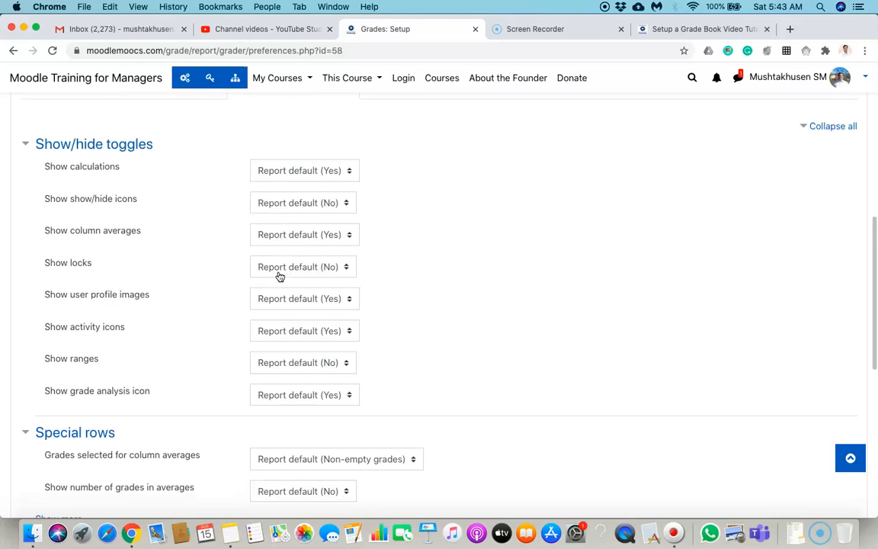
pyautogui.scroll(-1, 280, 277)
pyautogui.scroll(-1, 280, 277)
pyautogui.scroll(1, 280, 277)
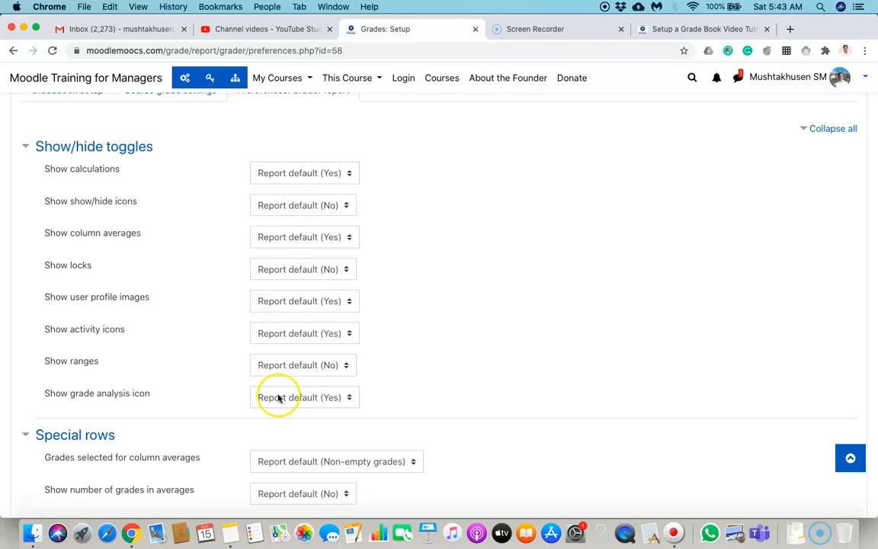
# Review the grader report's special rows and general preferences, including quick grading, students per page, active enrolments and AJAX
pyautogui.scroll(-8, 279, 398)
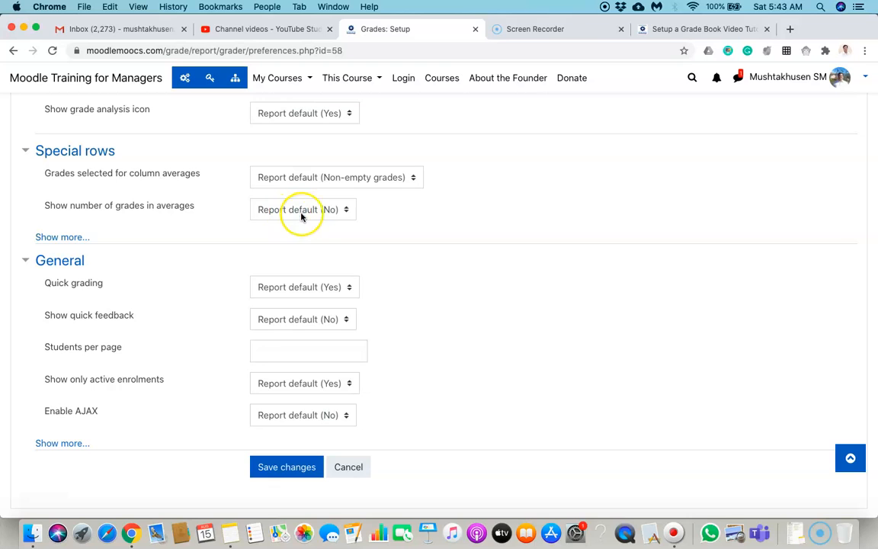
pyautogui.scroll(-2, 322, 216)
pyautogui.scroll(-2, 323, 217)
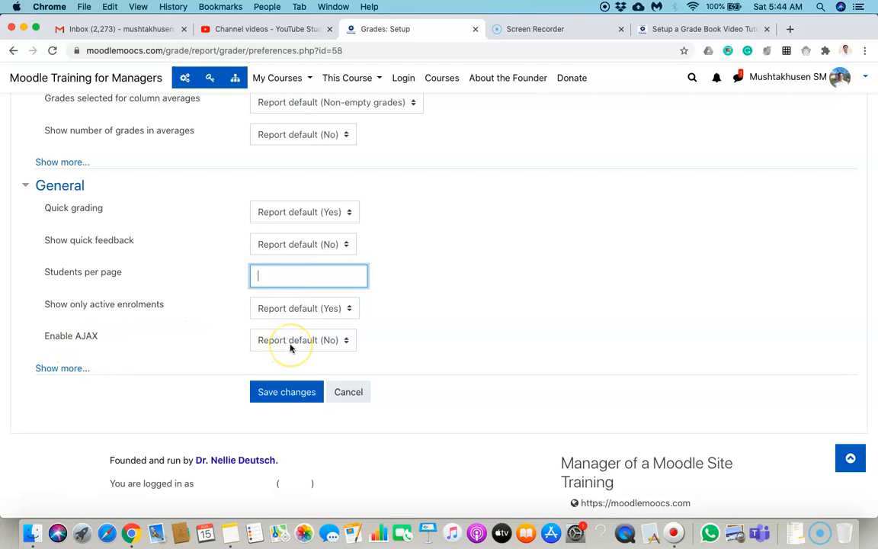
# Leave the grader report preferences and review the course's scales page, including the standard scales and their usage
pyautogui.scroll(-1, 290, 349)
pyautogui.scroll(5, 290, 348)
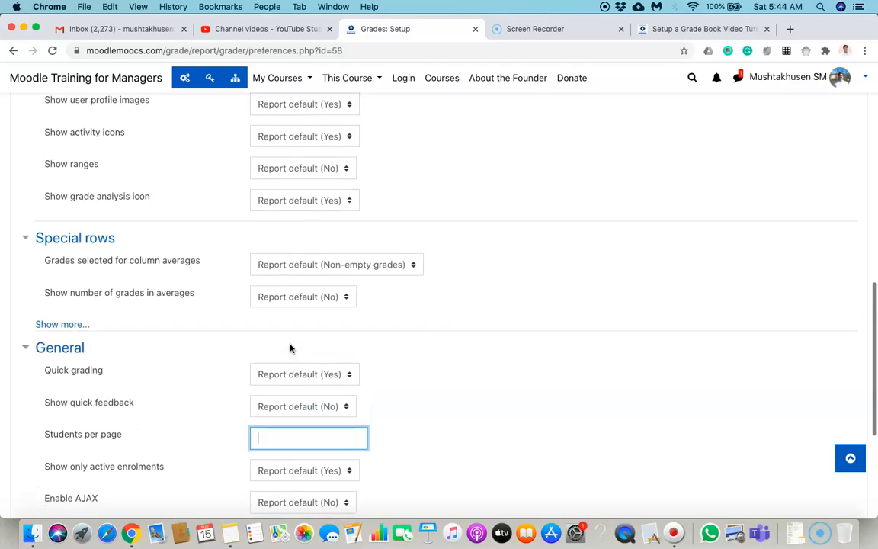
pyautogui.scroll(-4, 292, 347)
pyautogui.click(304, 343)
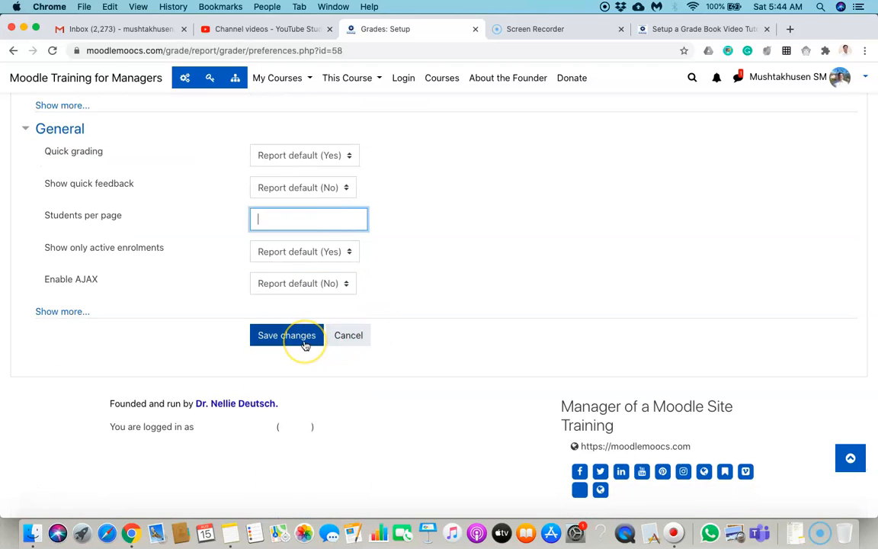
pyautogui.scroll(10, 488, 288)
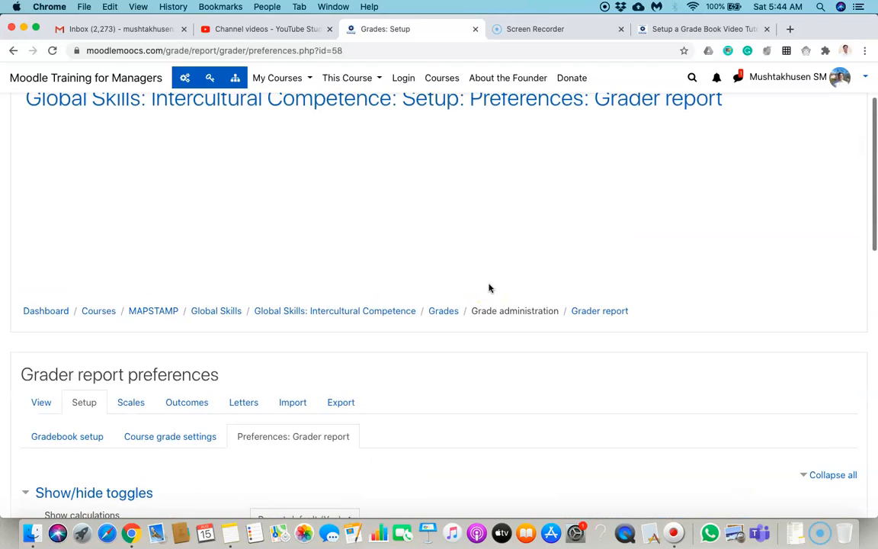
pyautogui.scroll(-1, 489, 288)
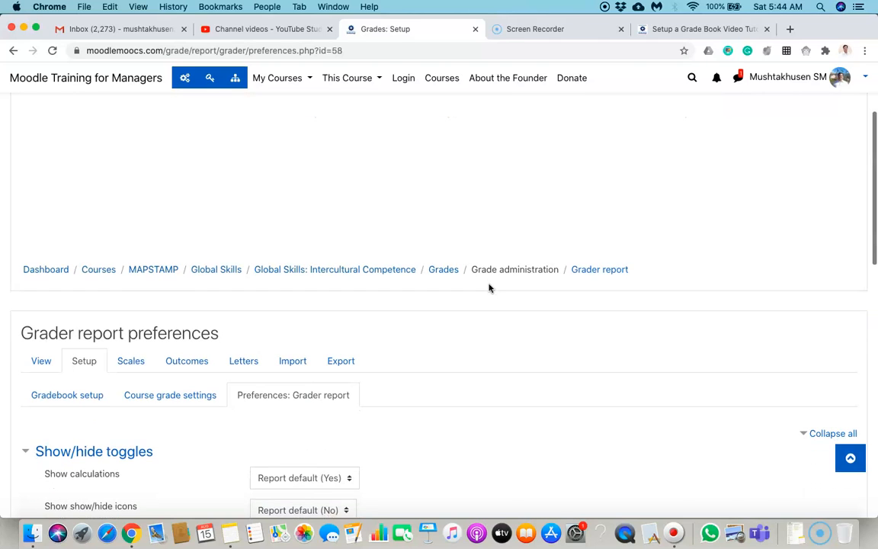
pyautogui.scroll(-2, 314, 395)
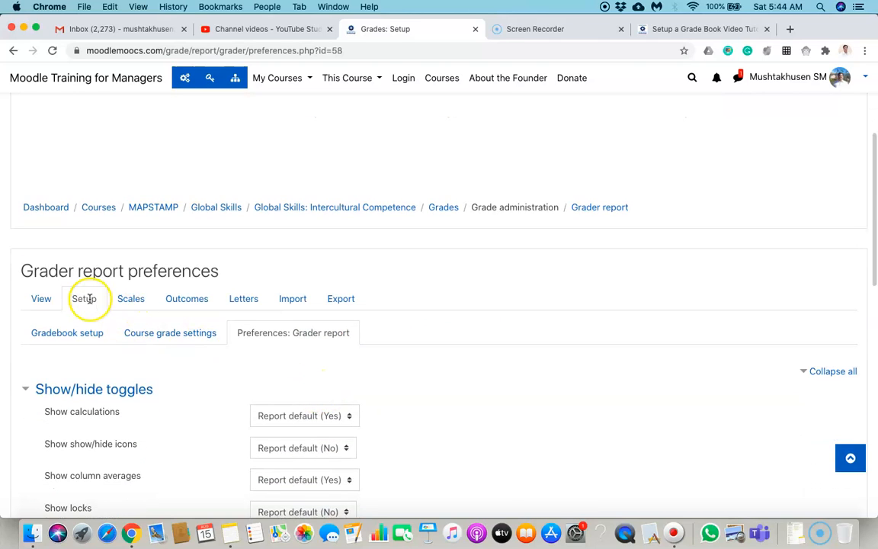
pyautogui.click(135, 300)
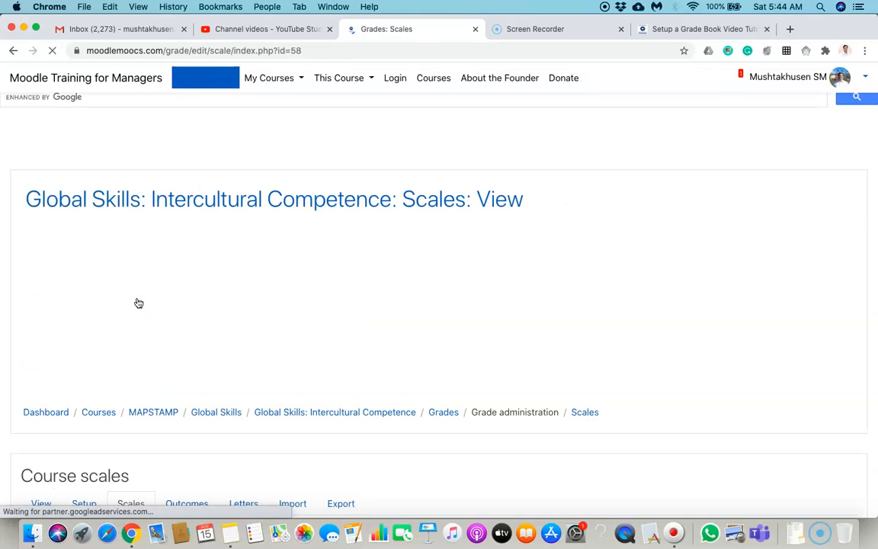
pyautogui.scroll(-5, 138, 303)
pyautogui.scroll(-1, 139, 302)
pyautogui.scroll(1, 138, 302)
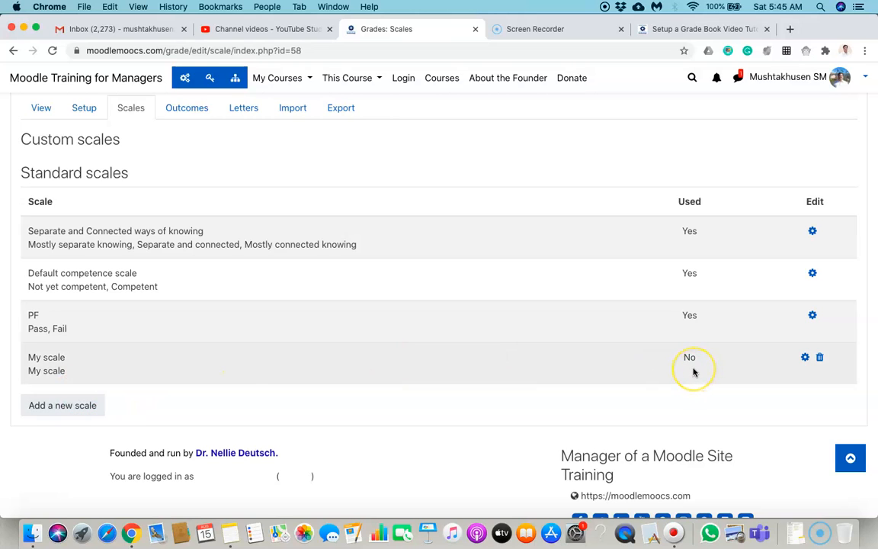
# Open the form for adding a new scale, review its name, standard scale, scale and description fields, and cancel it
pyautogui.click(70, 408)
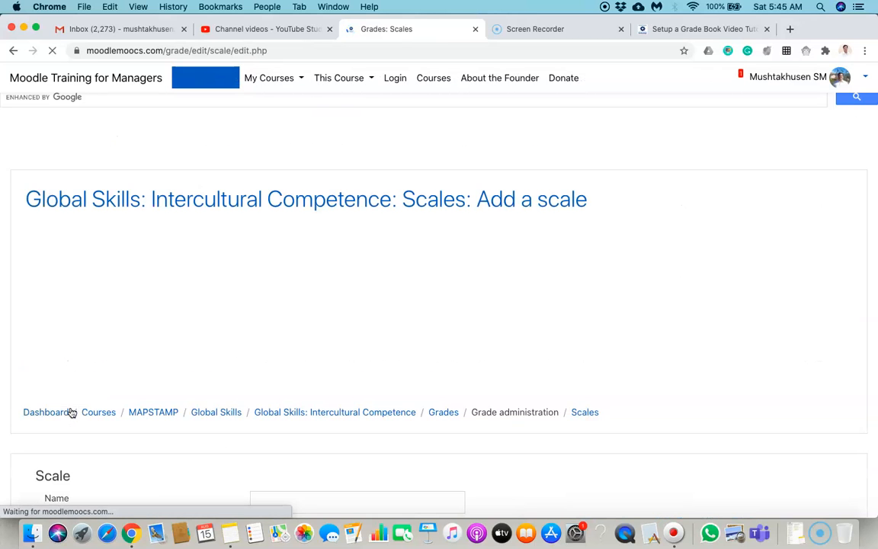
pyautogui.scroll(-5, 358, 298)
pyautogui.scroll(-2, 358, 300)
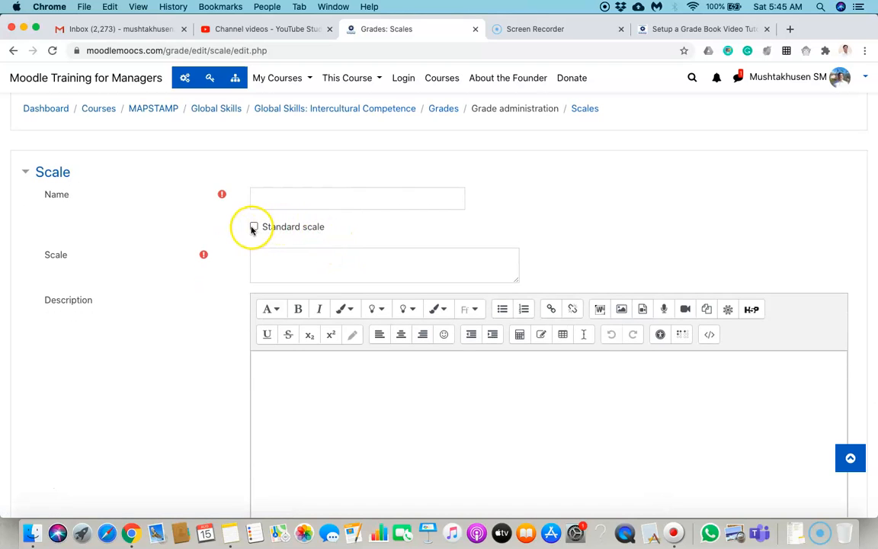
pyautogui.click(294, 265)
pyautogui.scroll(-3, 294, 265)
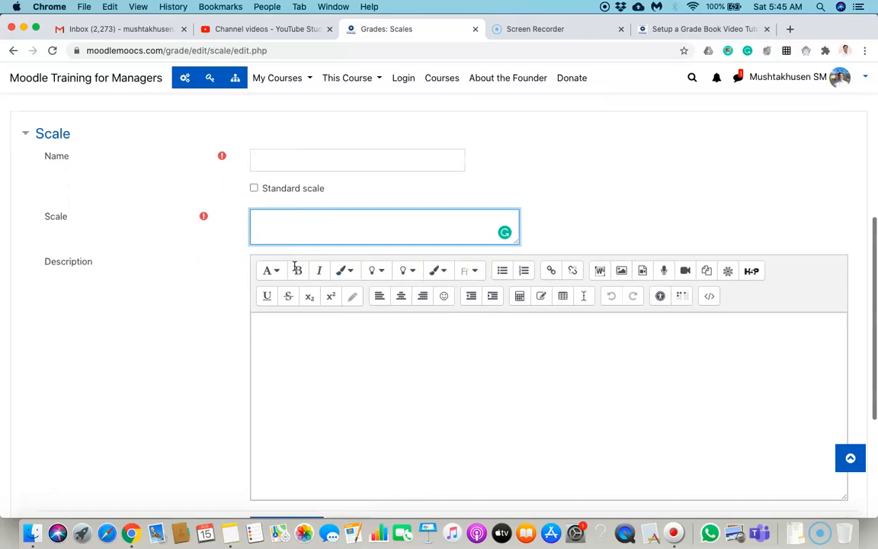
pyautogui.click(314, 161)
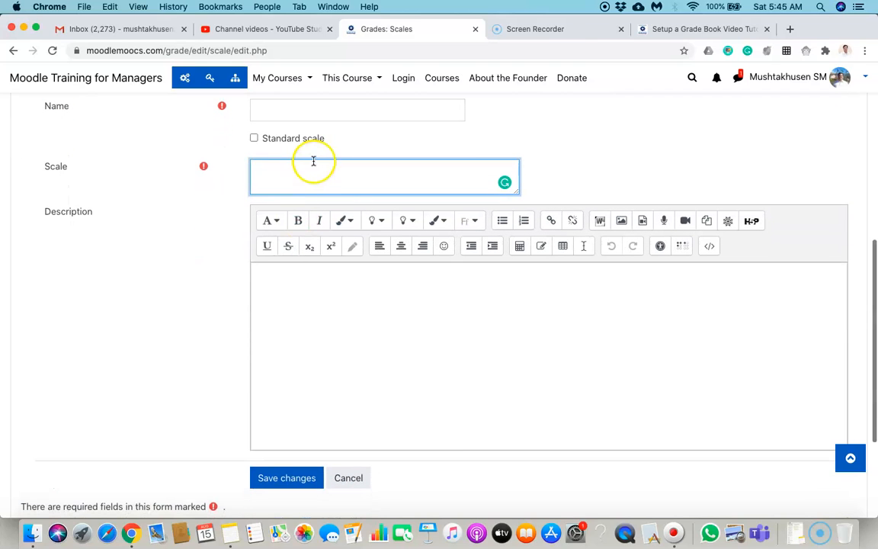
pyautogui.click(302, 299)
pyautogui.scroll(-5, 373, 443)
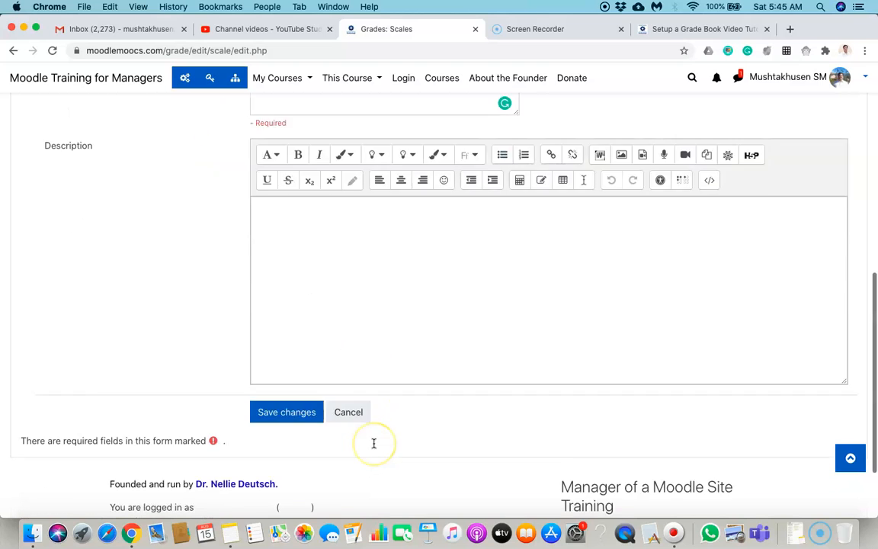
pyautogui.scroll(1, 427, 253)
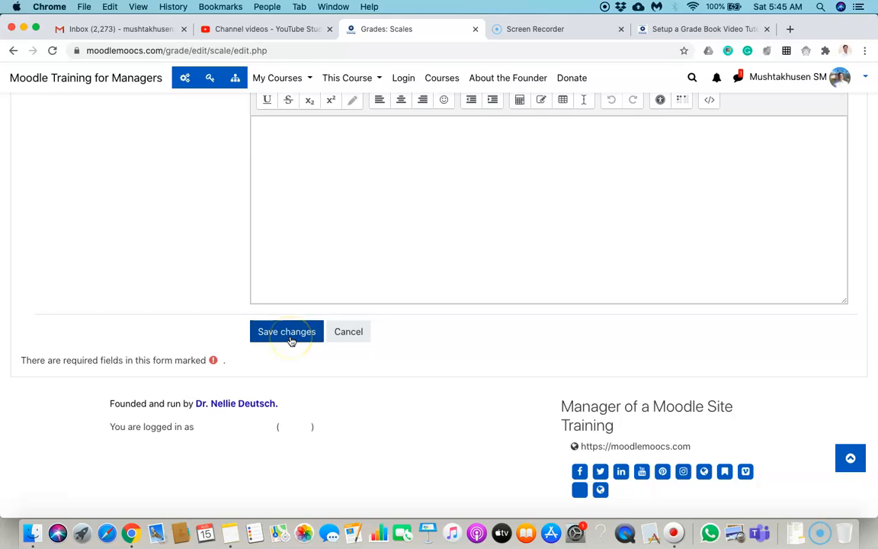
pyautogui.click(354, 334)
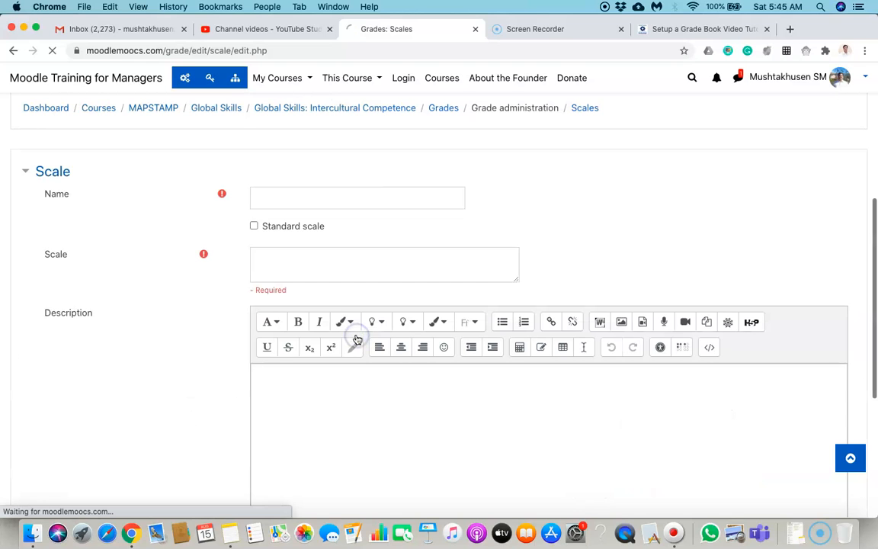
pyautogui.scroll(-5, 358, 339)
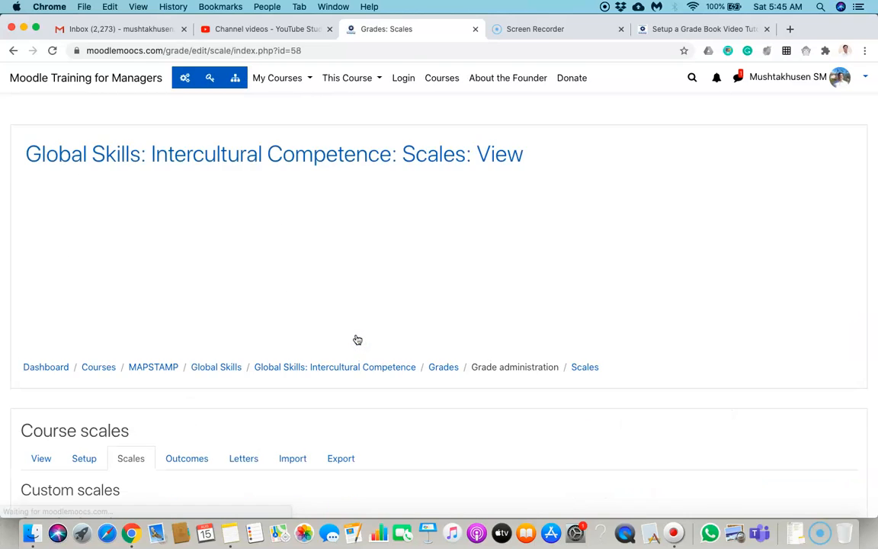
pyautogui.scroll(-1, 358, 340)
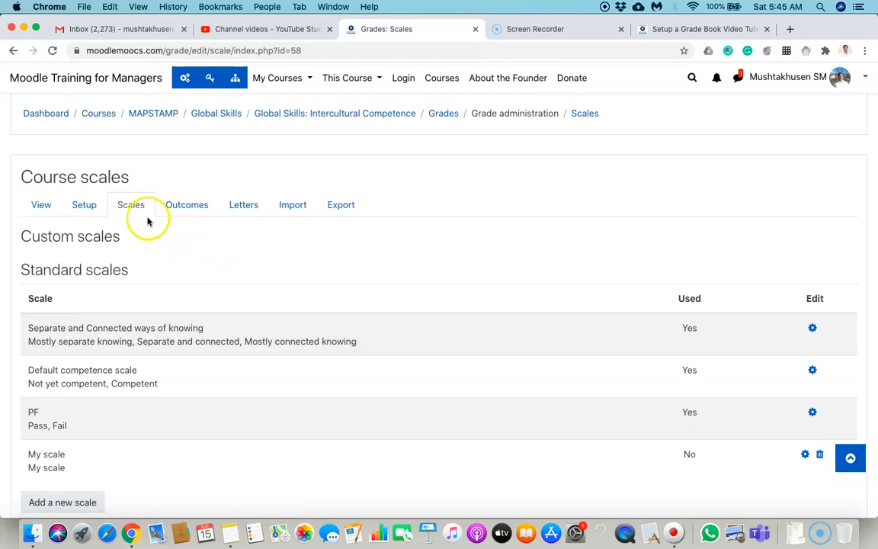
# Open the course's outcomes page and review the lists of used and available standard outcomes
pyautogui.scroll(-5, 235, 274)
pyautogui.scroll(4, 237, 276)
pyautogui.scroll(1, 238, 276)
pyautogui.click(188, 186)
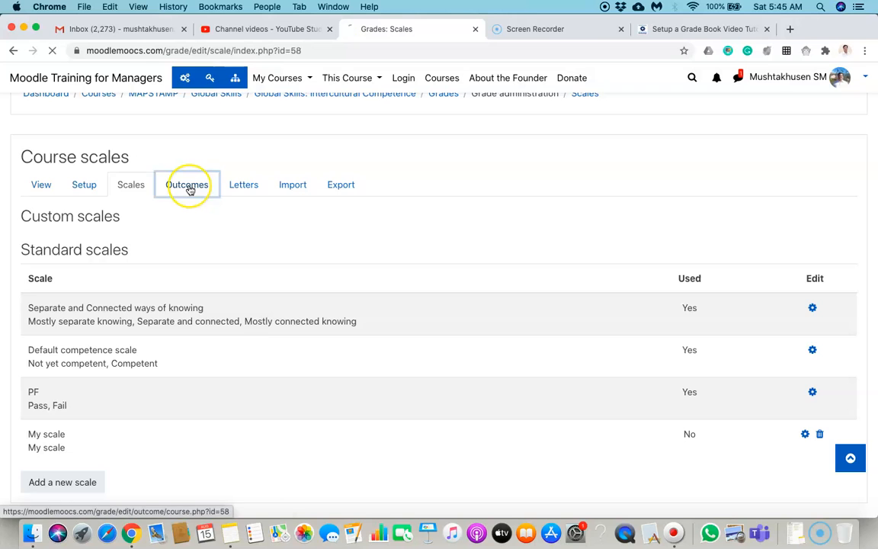
pyautogui.scroll(-5, 347, 295)
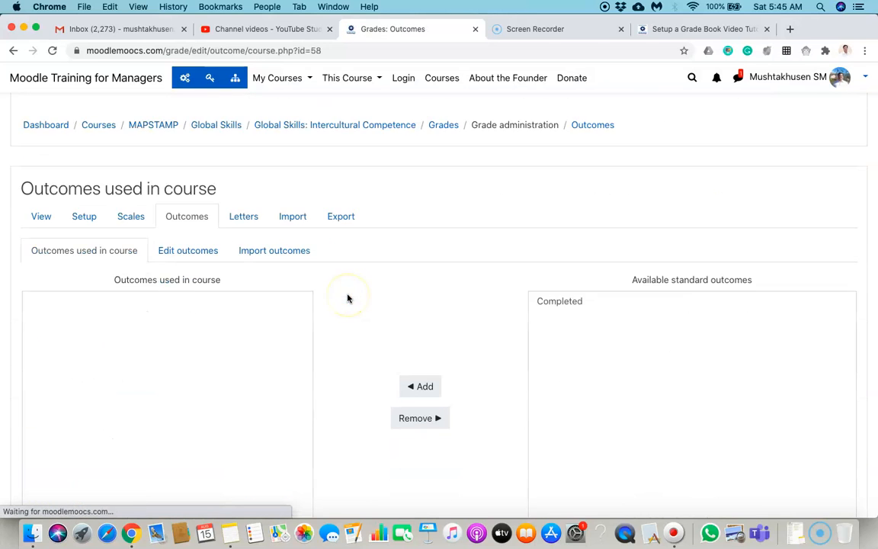
pyautogui.scroll(-2, 347, 298)
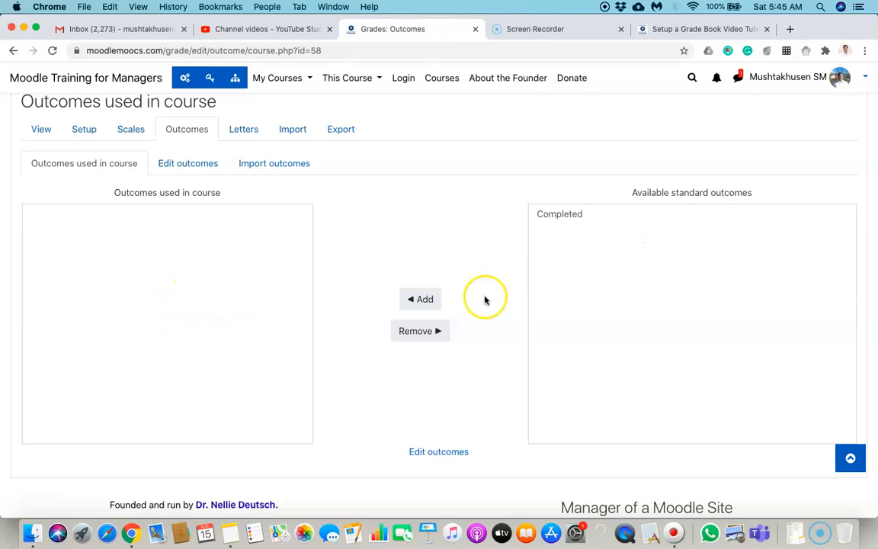
# Select the Completed standard outcome and review the options for adding, removing and editing outcomes without applying any
pyautogui.click(566, 220)
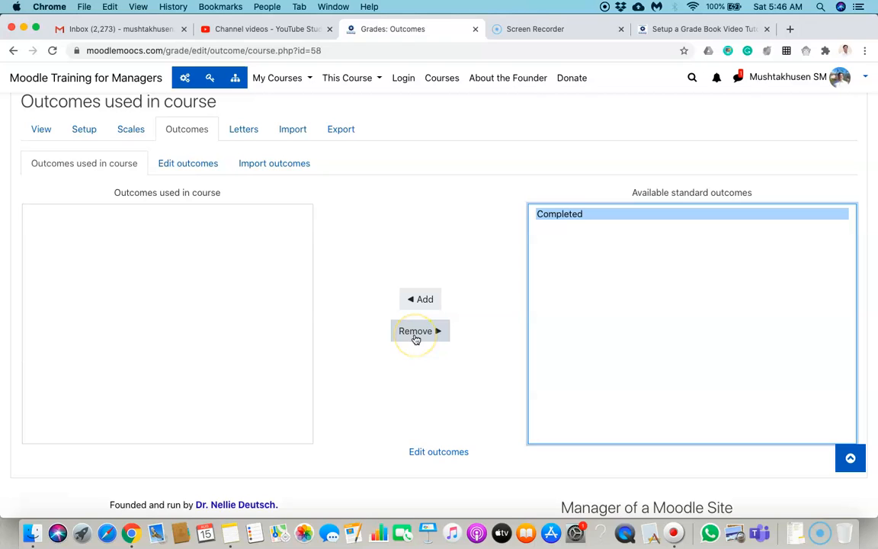
pyautogui.click(360, 370)
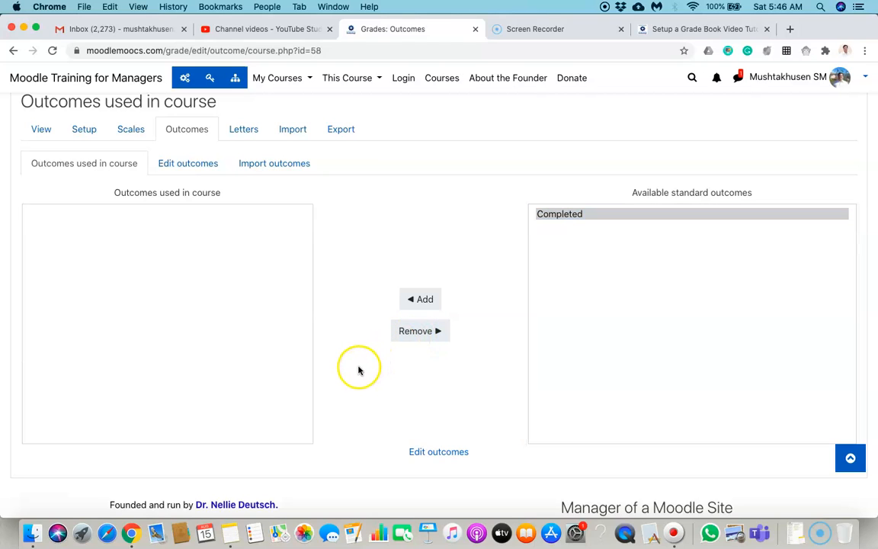
pyautogui.click(151, 274)
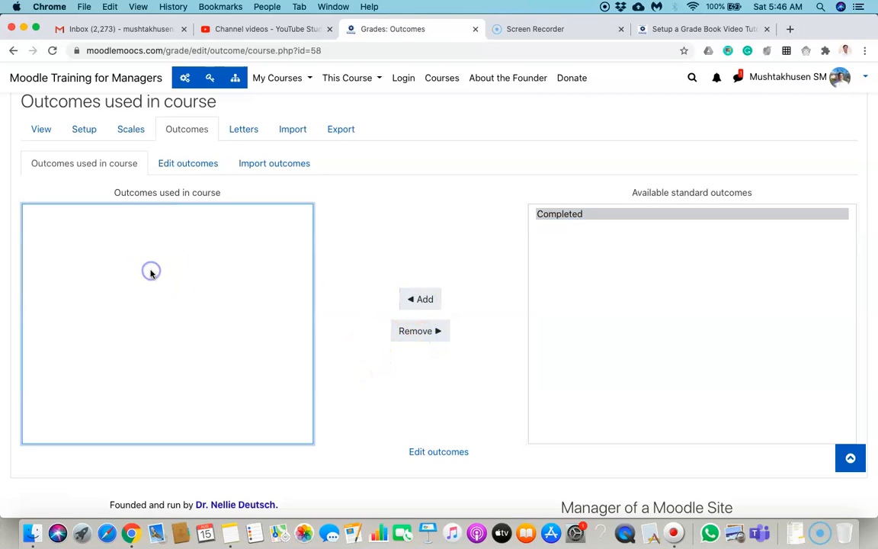
pyautogui.scroll(-3, 225, 290)
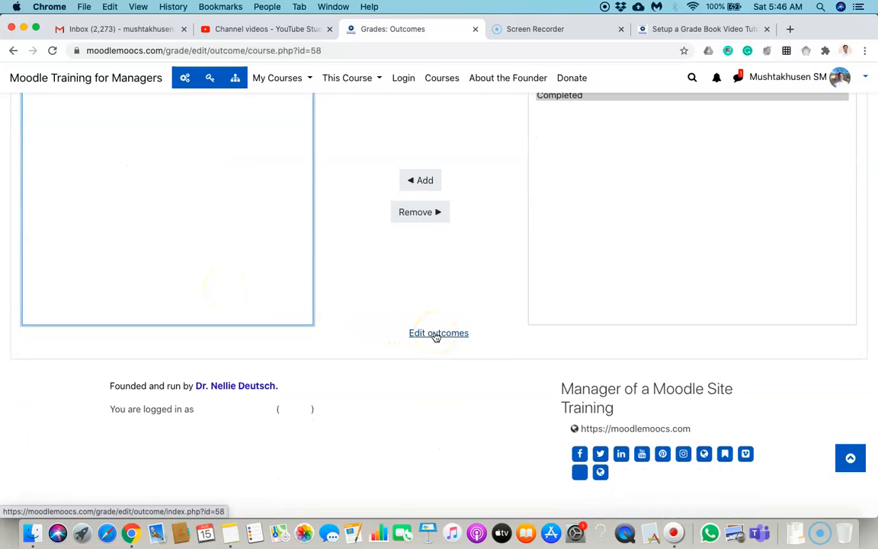
pyautogui.scroll(6, 436, 337)
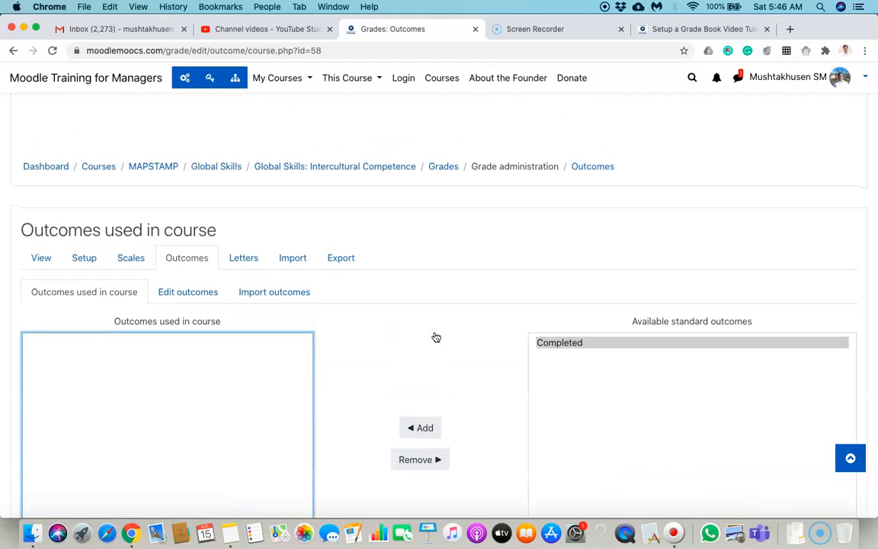
# Open the grade letters page and review the highest and lowest percentages for each letter from A to F
pyautogui.click(249, 261)
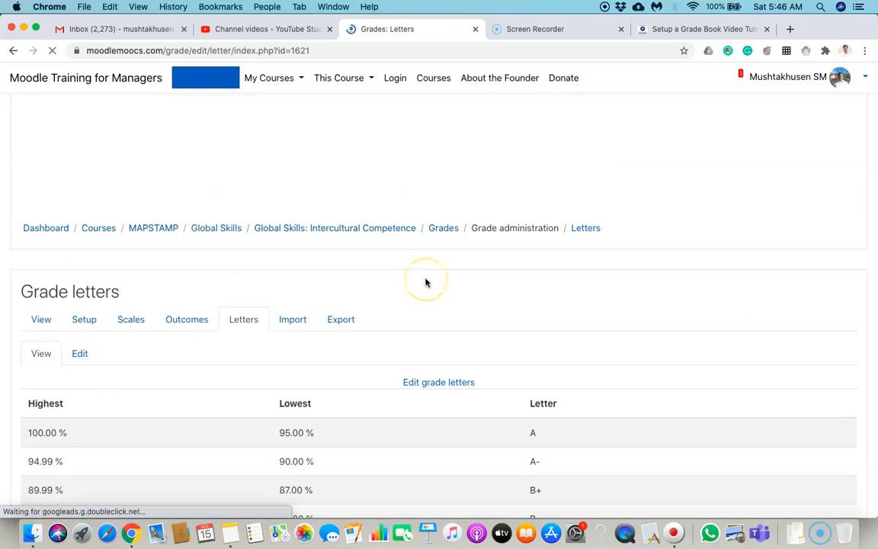
pyautogui.scroll(-2, 426, 282)
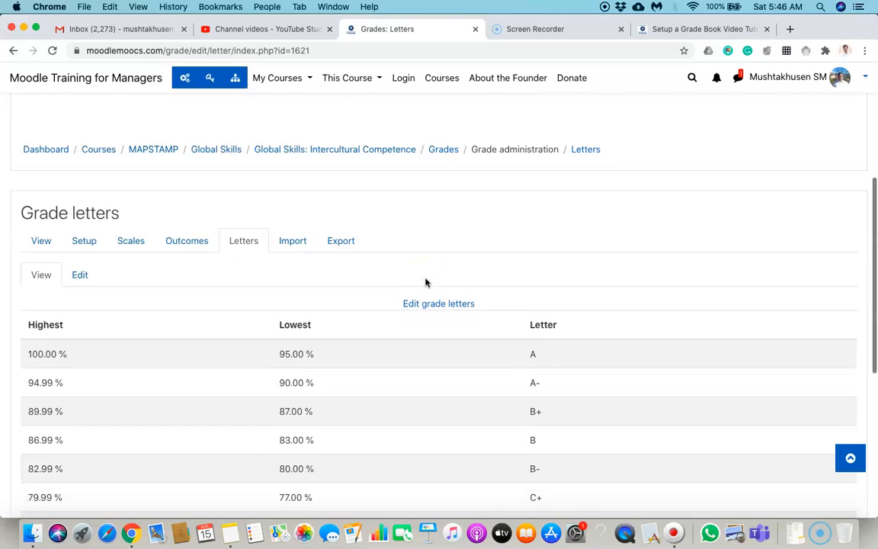
pyautogui.scroll(-1, 425, 283)
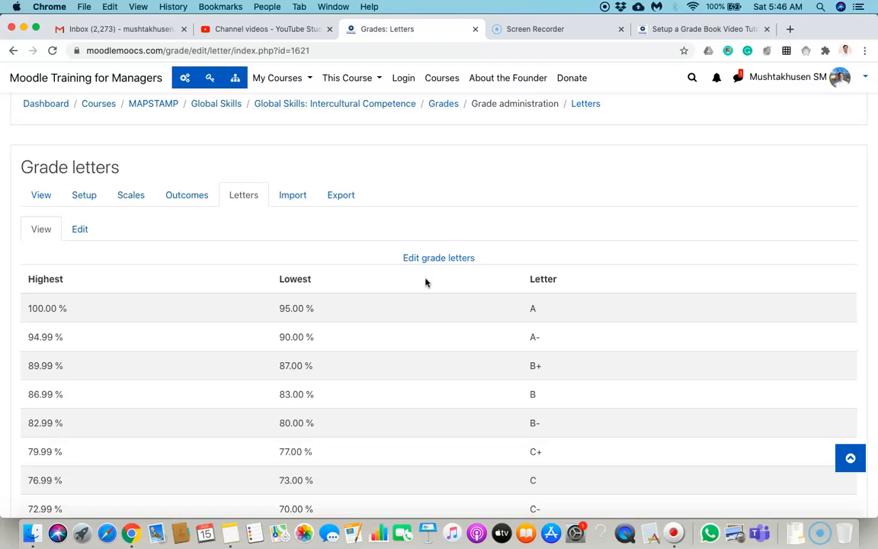
pyautogui.scroll(-3, 425, 283)
pyautogui.scroll(1, 395, 307)
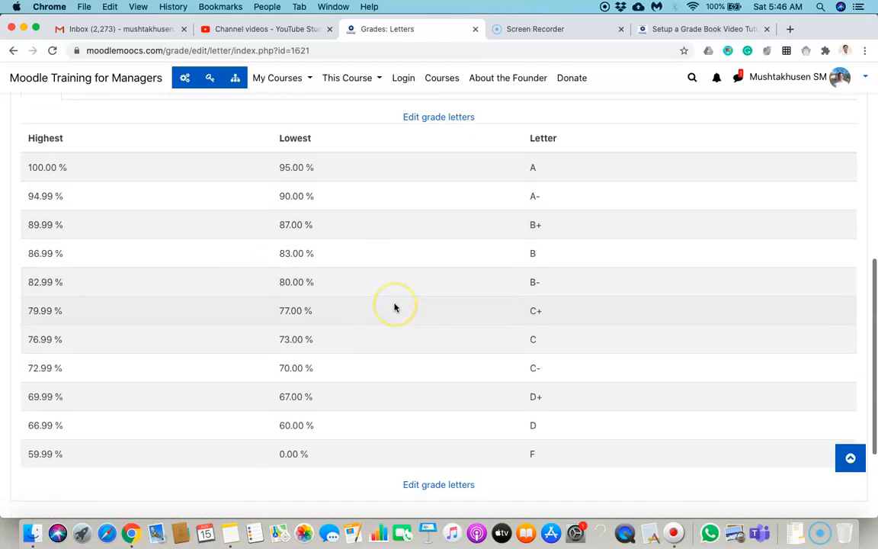
pyautogui.scroll(1, 413, 256)
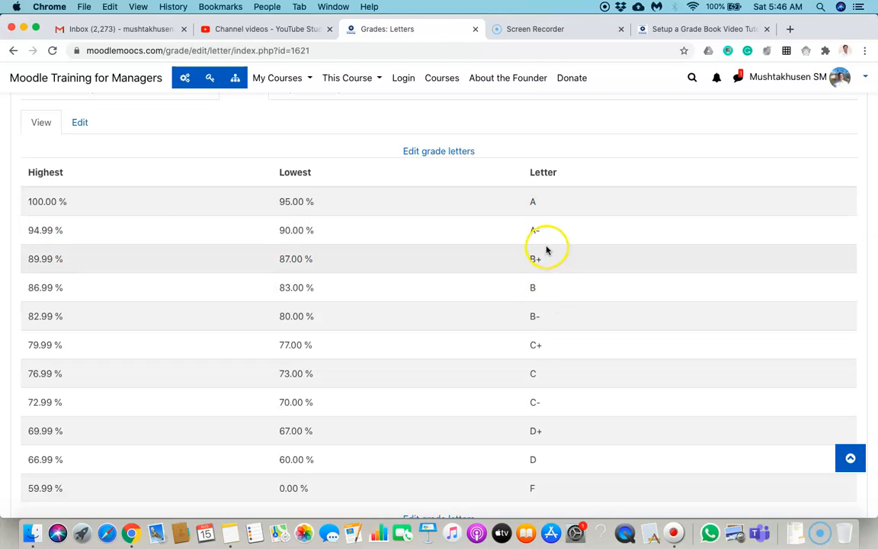
pyautogui.scroll(-5, 524, 313)
pyautogui.scroll(2, 523, 314)
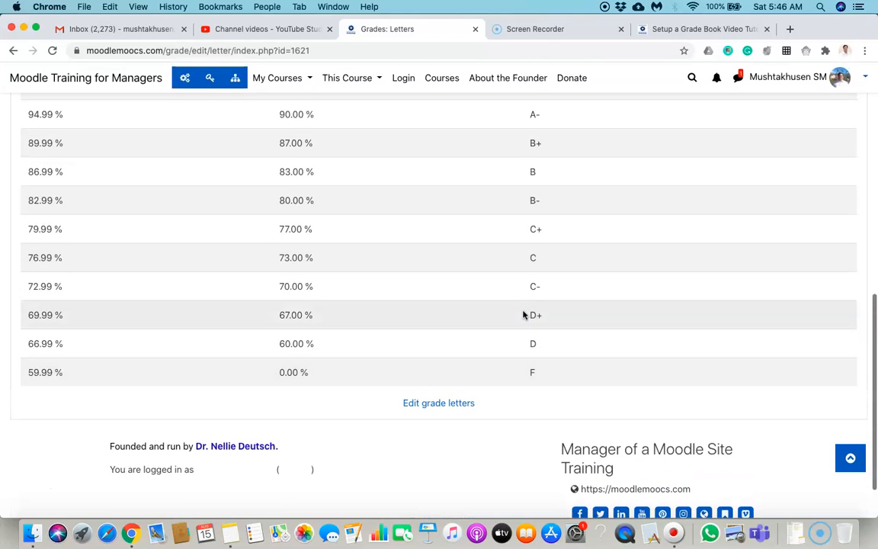
pyautogui.scroll(1, 523, 315)
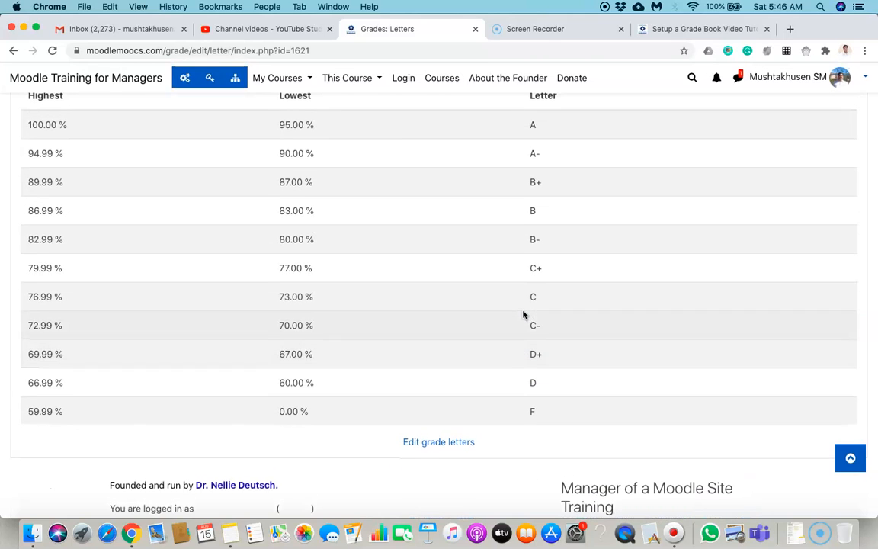
pyautogui.scroll(5, 523, 314)
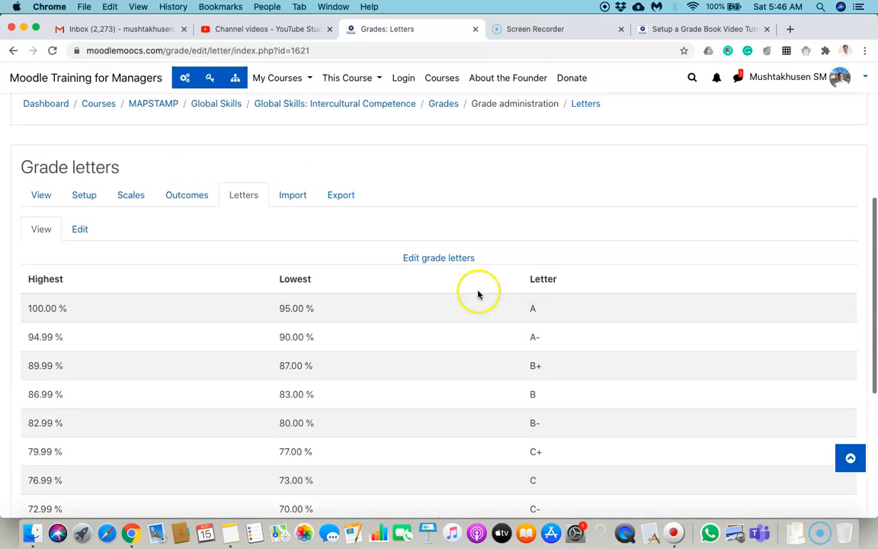
# Open the CSV grade import page and review its file, encoding, separator, verbose scales and preview row options
pyautogui.click(292, 196)
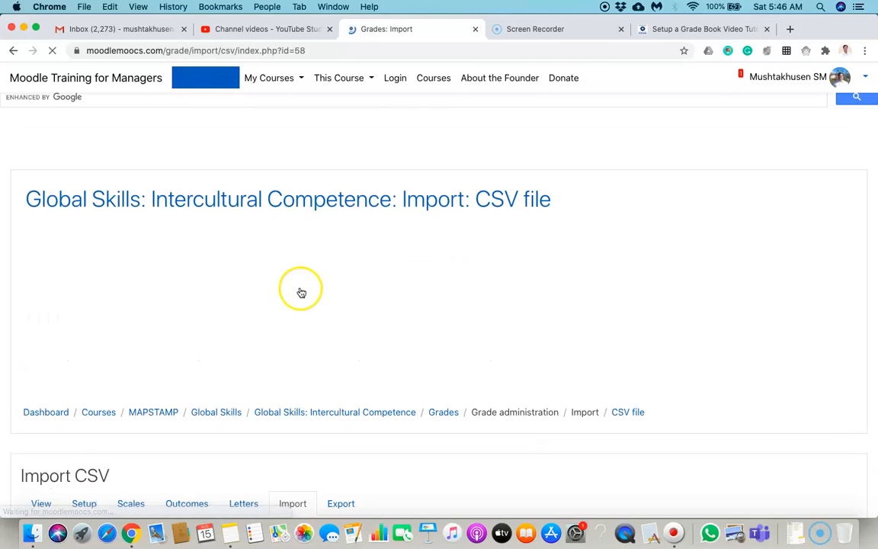
pyautogui.scroll(-4, 302, 292)
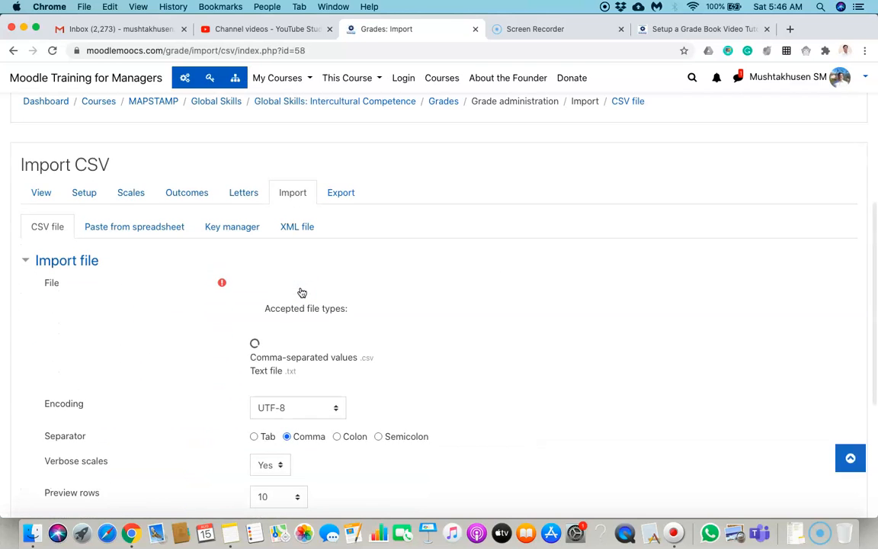
pyautogui.scroll(-2, 302, 293)
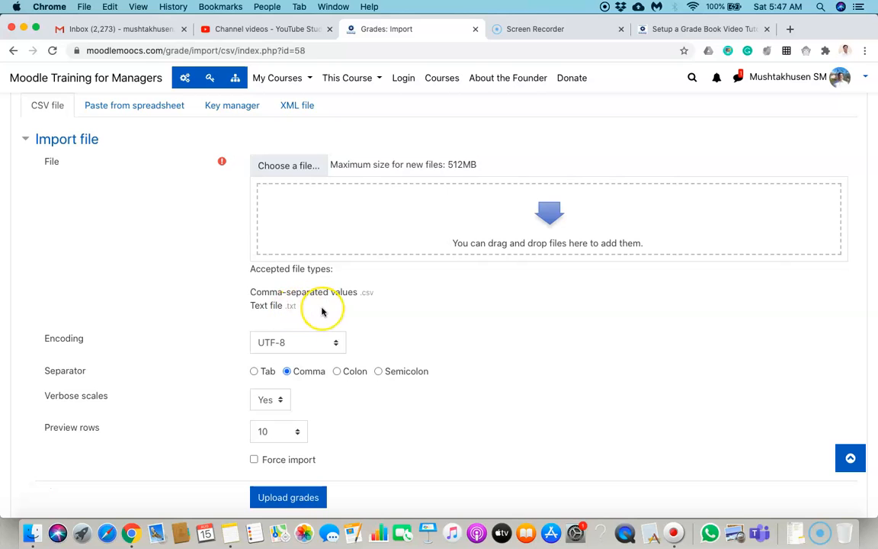
# Examine the accepted file types, separator choices and force import option on the CSV grade import form
pyautogui.scroll(-3, 322, 311)
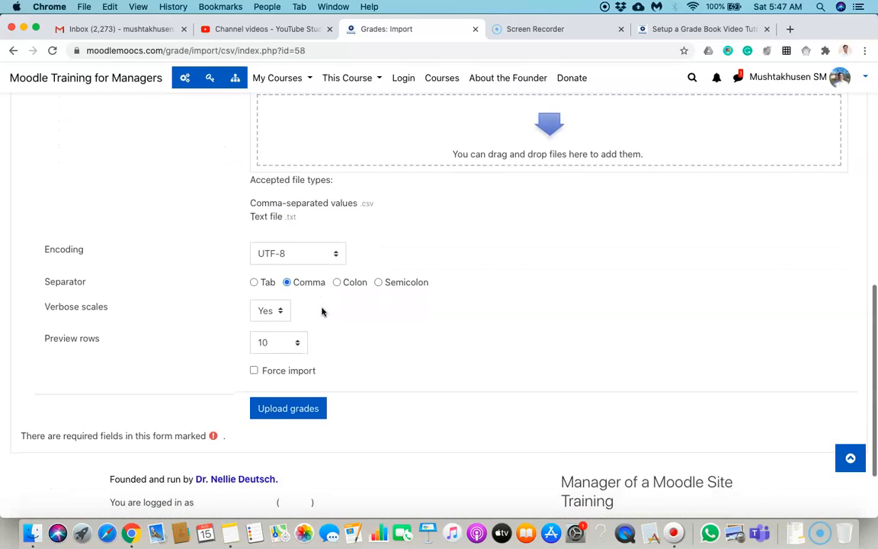
pyautogui.scroll(-1, 322, 311)
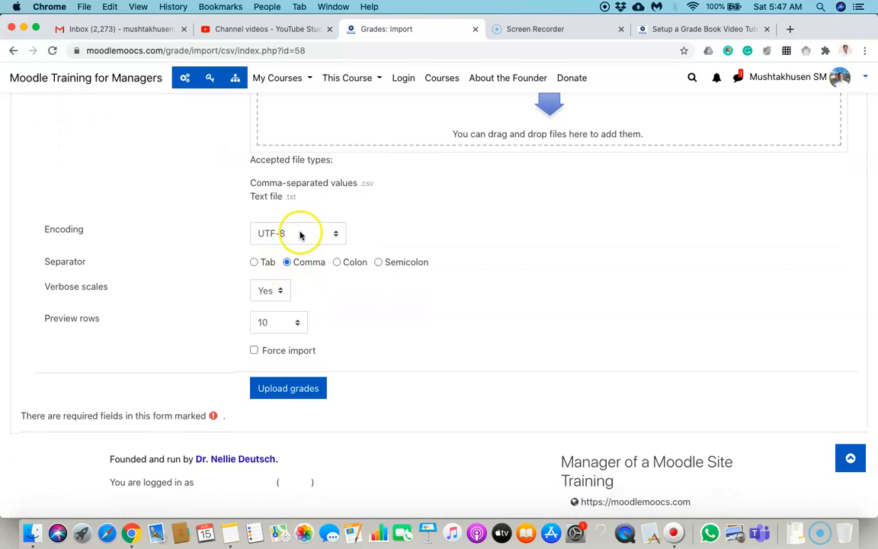
pyautogui.scroll(-1, 337, 292)
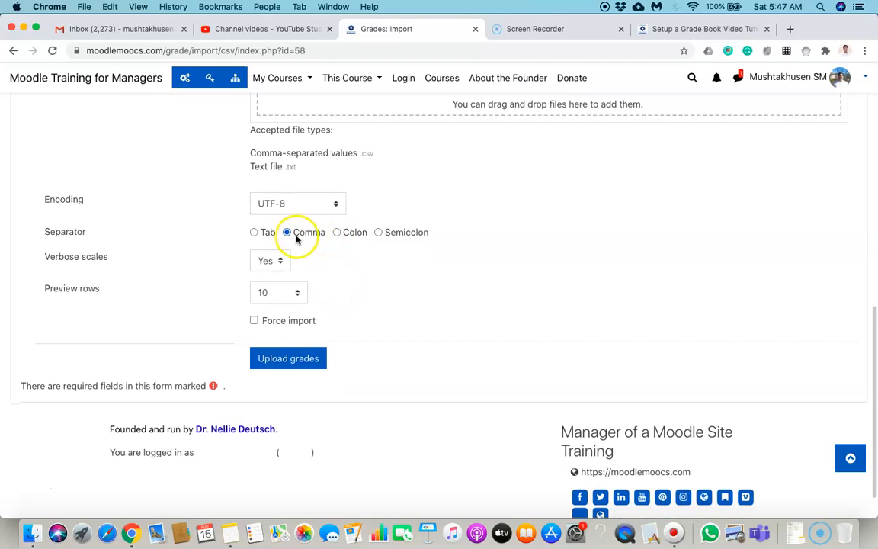
pyautogui.scroll(3, 290, 240)
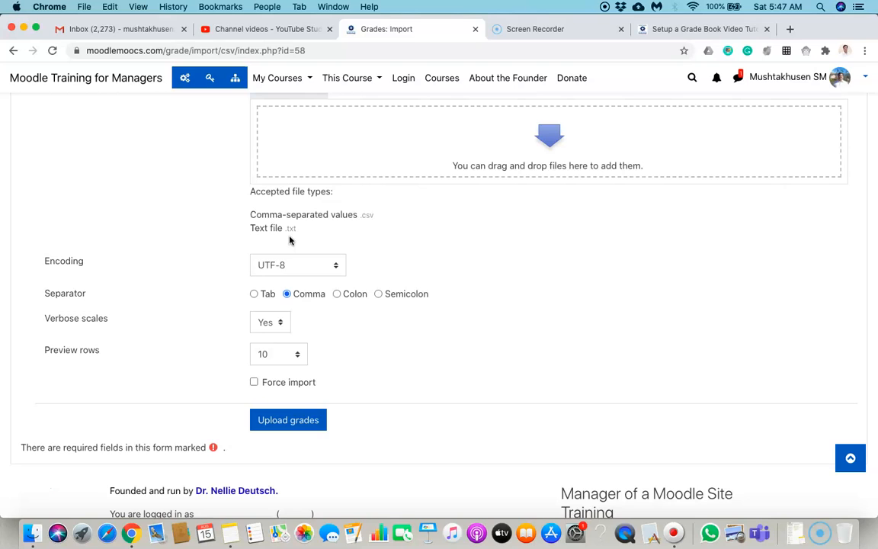
pyautogui.scroll(1, 290, 240)
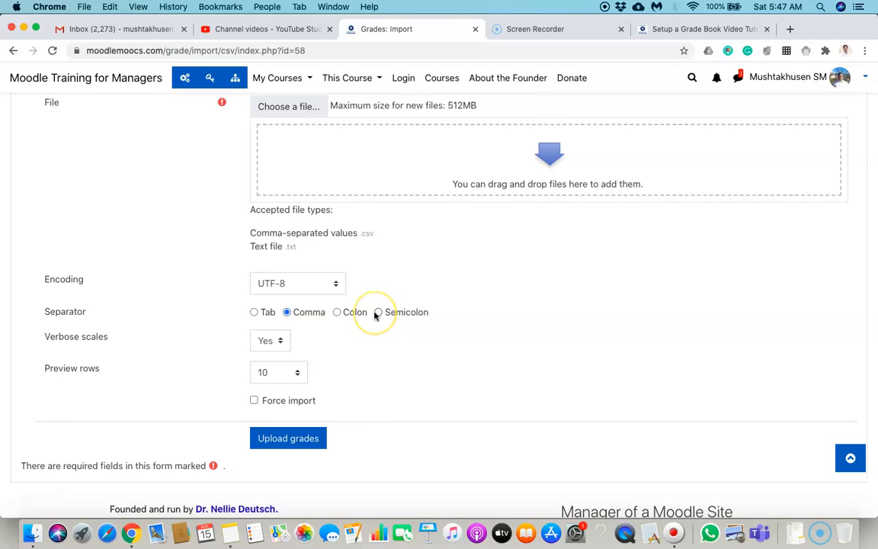
pyautogui.scroll(-1, 376, 317)
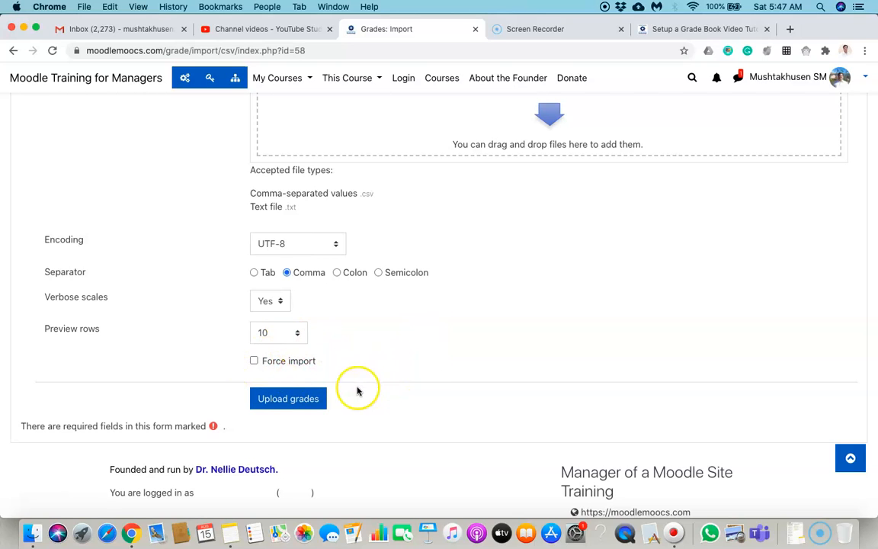
# Open the grade export section and review the grade items included in the OpenDocument spreadsheet export
pyautogui.scroll(6, 395, 377)
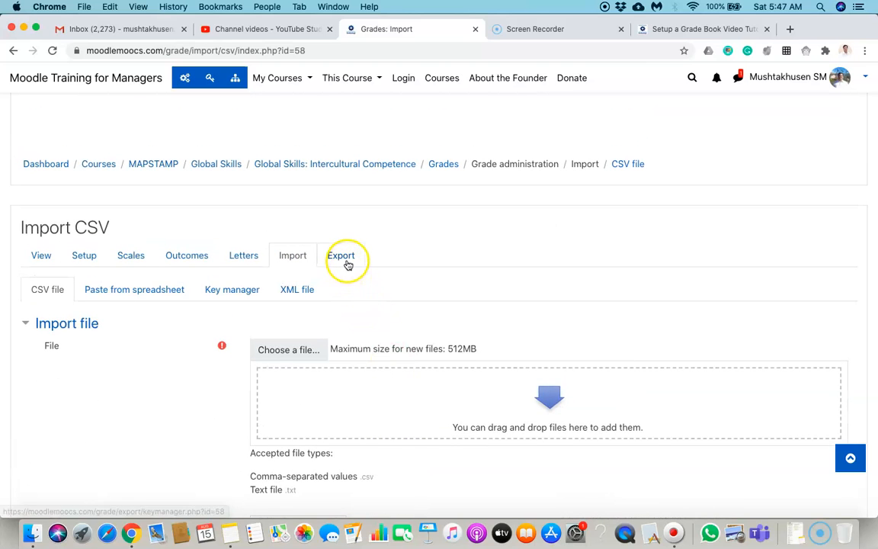
pyautogui.click(348, 262)
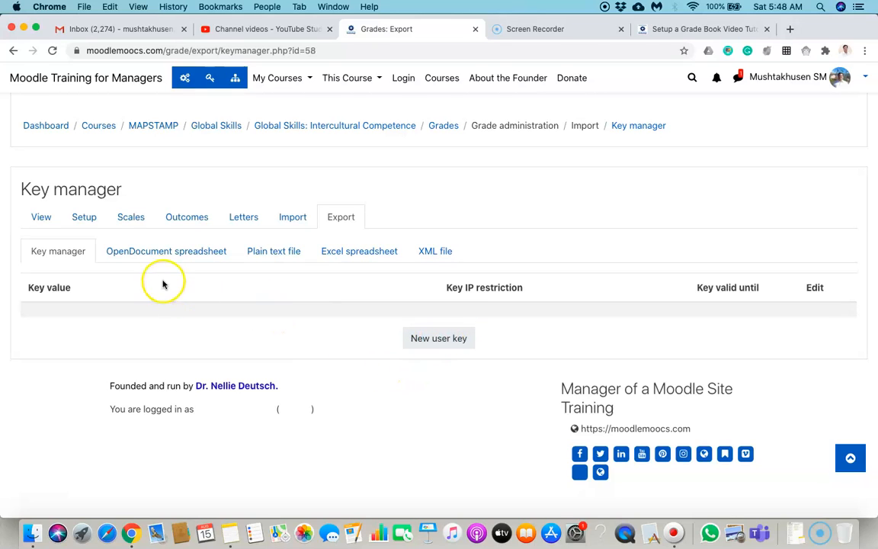
pyautogui.click(160, 252)
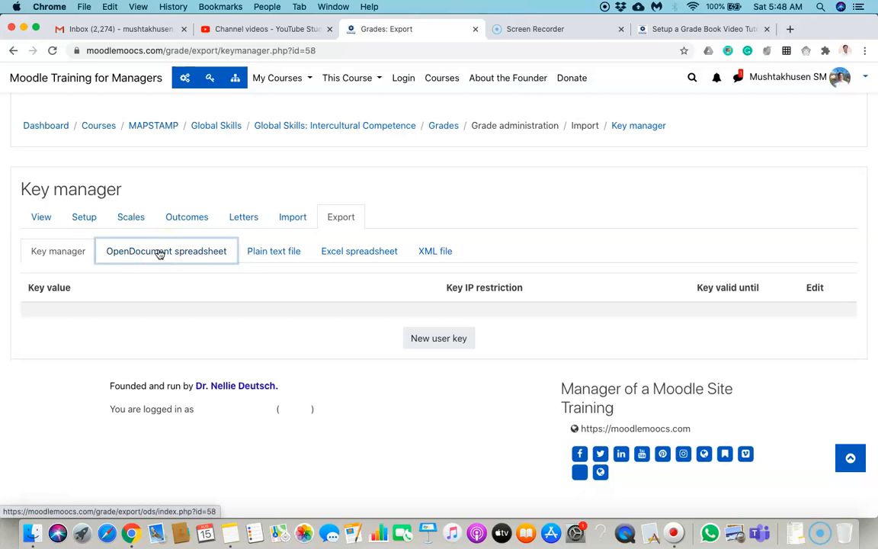
pyautogui.scroll(-5, 323, 296)
pyautogui.scroll(-2, 324, 297)
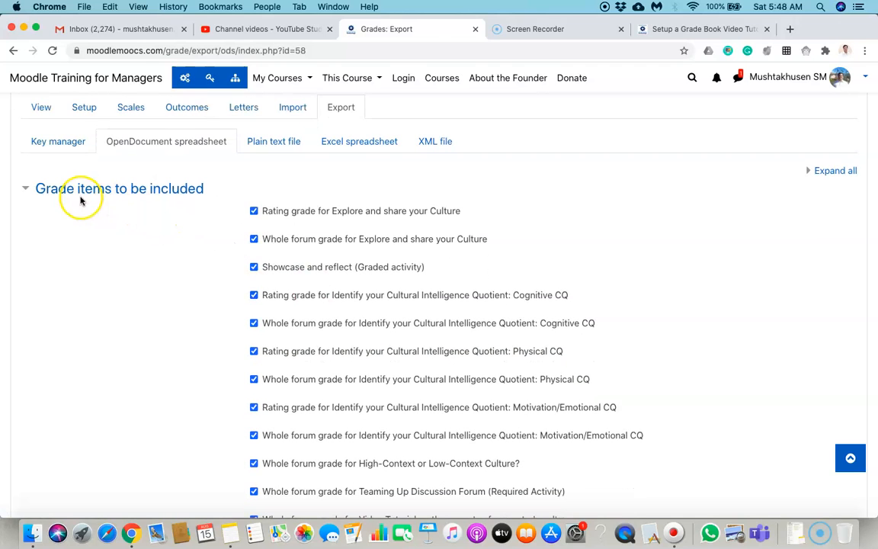
pyautogui.scroll(-5, 329, 244)
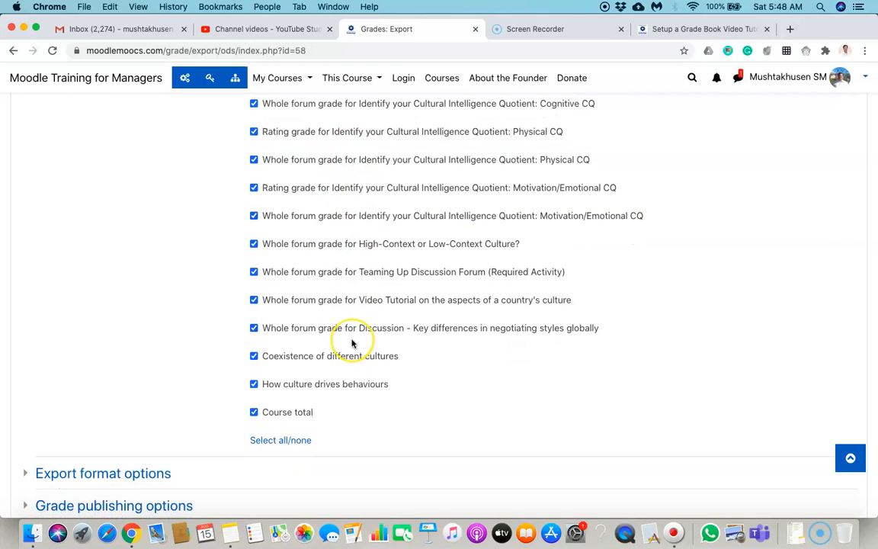
pyautogui.scroll(1, 353, 343)
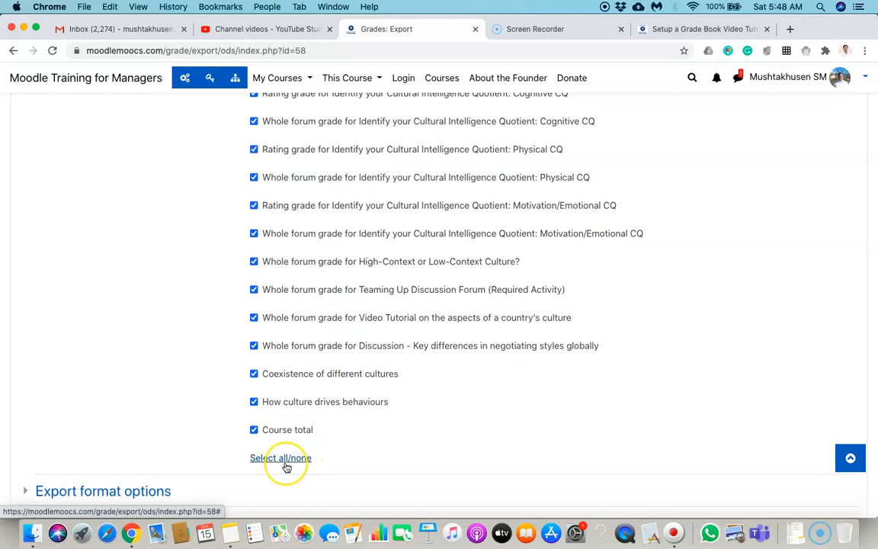
pyautogui.scroll(5, 414, 300)
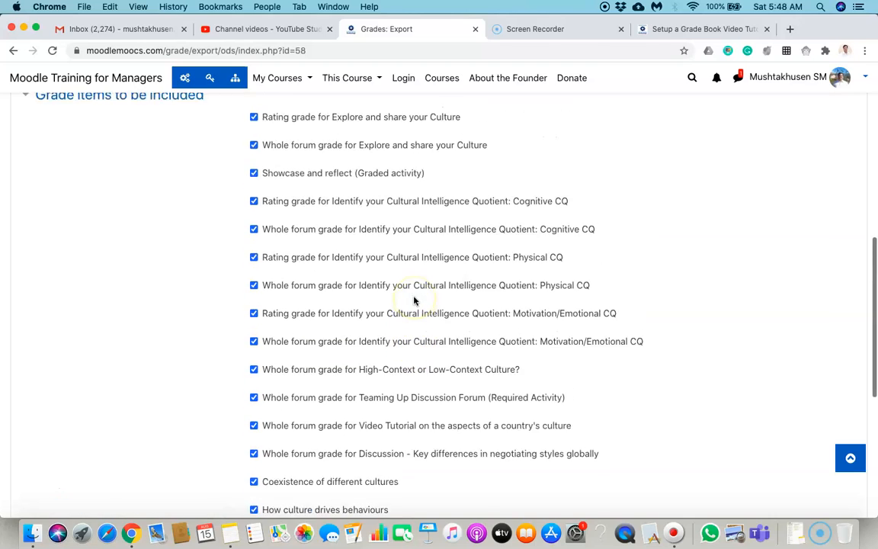
pyautogui.scroll(2, 341, 227)
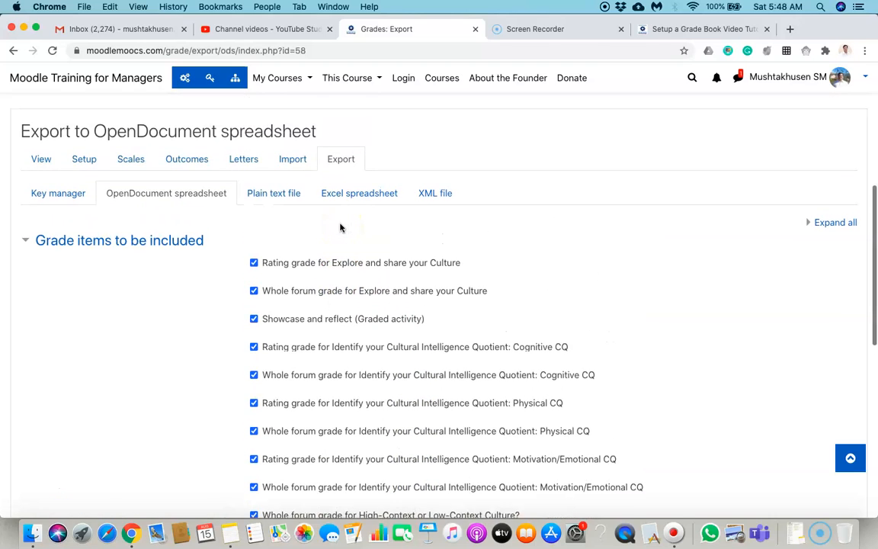
# Open the plain text file export page and review its grade items through to the export format and grade publishing options
pyautogui.click(275, 202)
pyautogui.click(327, 367)
pyautogui.scroll(-10, 327, 368)
pyautogui.scroll(-10, 327, 369)
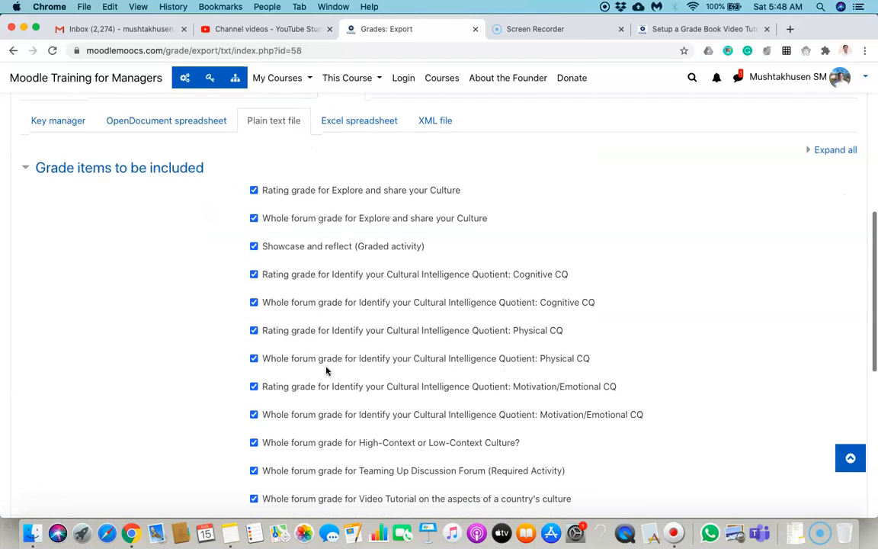
pyautogui.scroll(10, 326, 371)
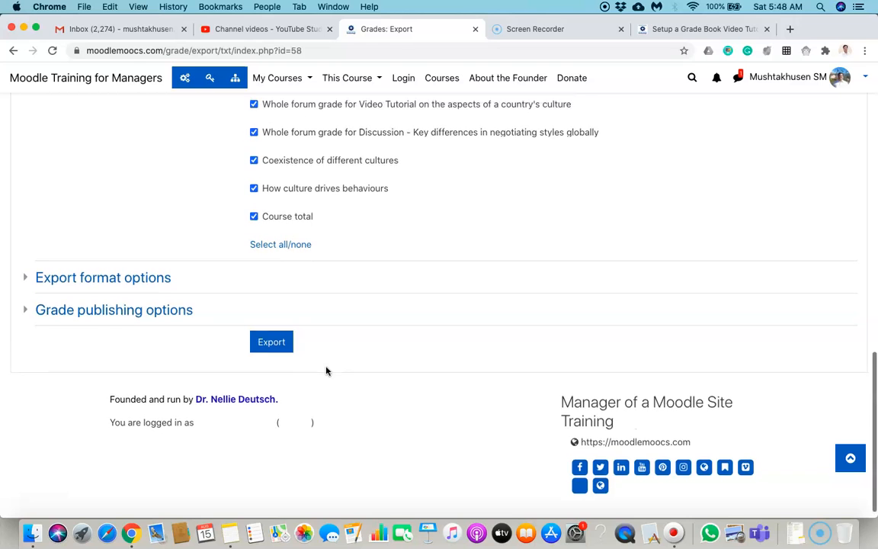
pyautogui.scroll(1, 327, 371)
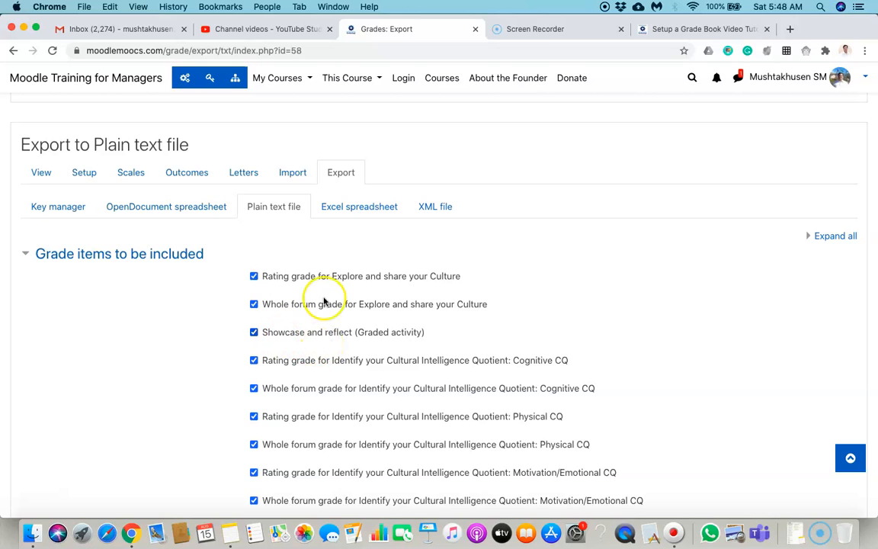
# Open the Excel spreadsheet export page and review the included grade items and the export options below them
pyautogui.click(371, 209)
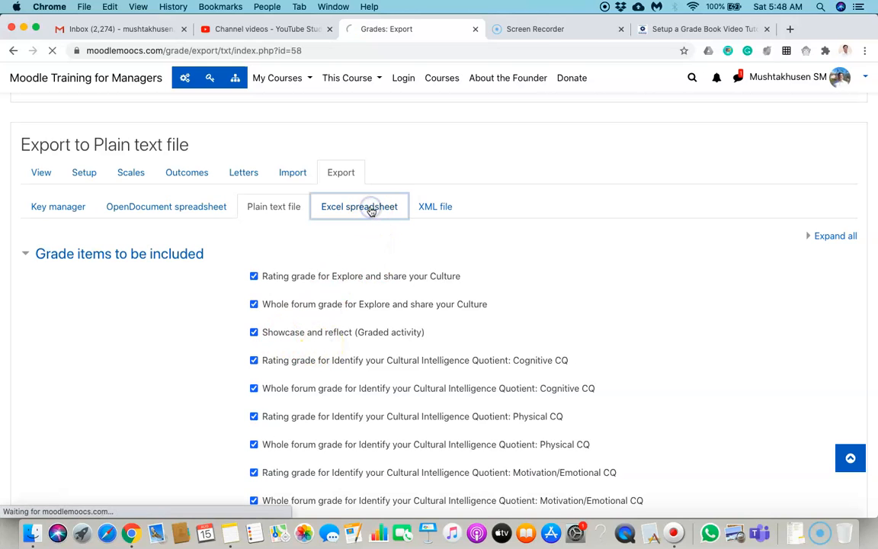
pyautogui.scroll(-10, 316, 412)
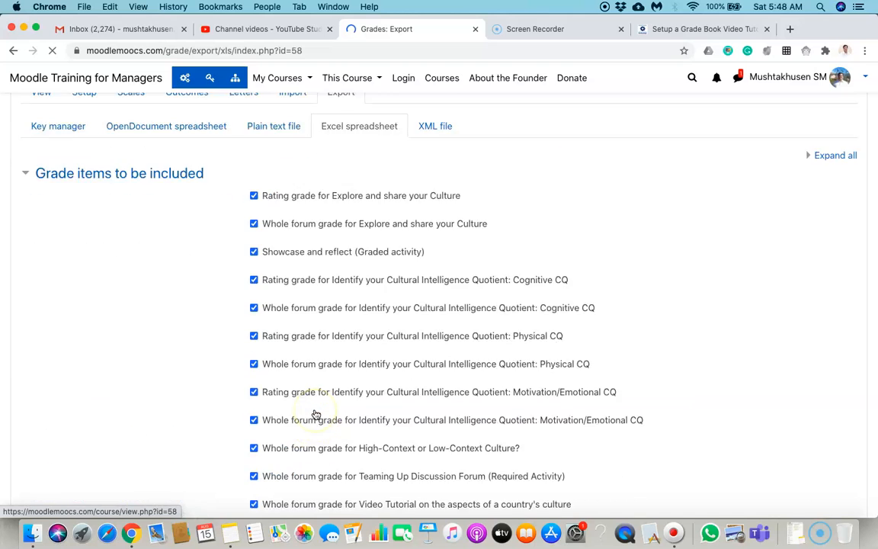
pyautogui.scroll(-10, 315, 413)
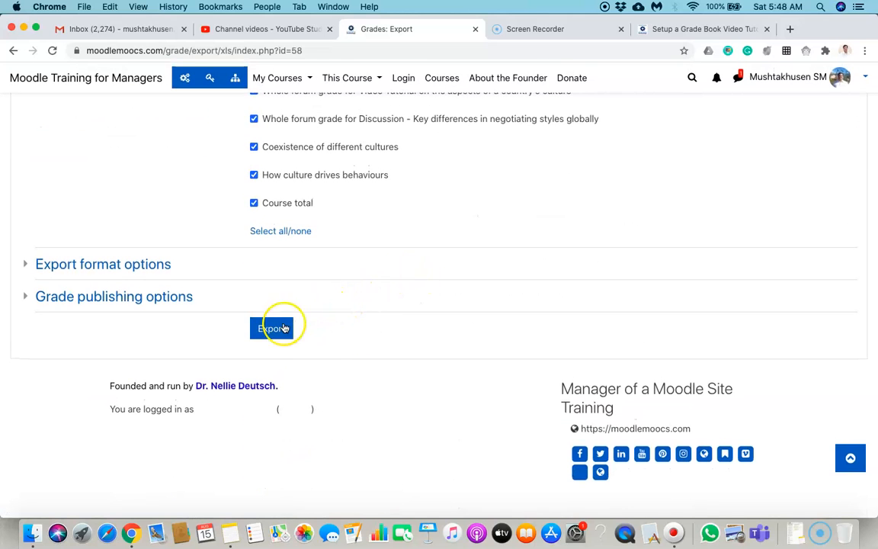
pyautogui.scroll(5, 458, 267)
pyautogui.scroll(8, 443, 282)
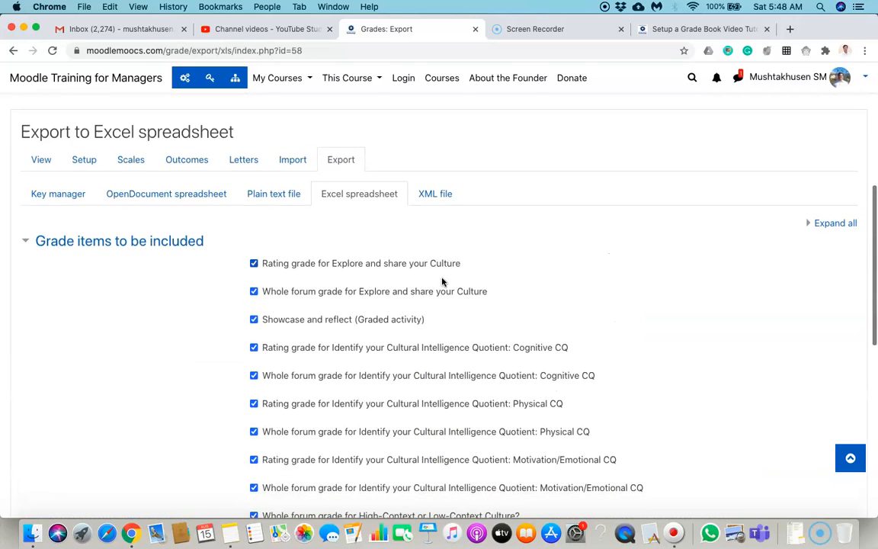
pyautogui.scroll(-1, 442, 282)
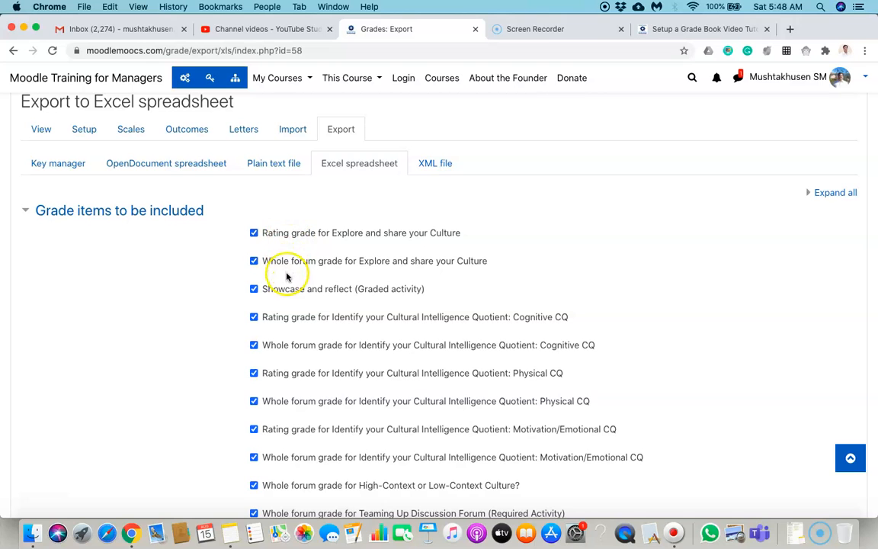
pyautogui.scroll(-5, 371, 327)
pyautogui.scroll(-4, 371, 328)
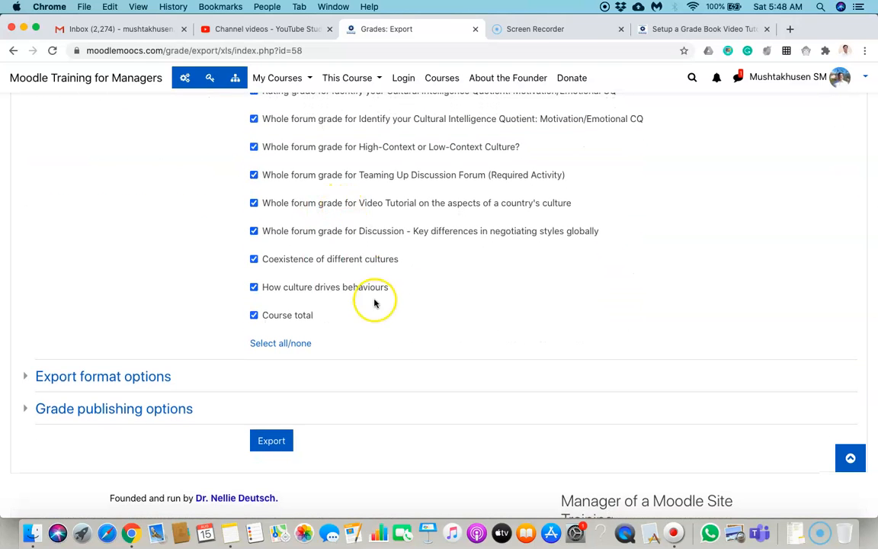
pyautogui.click(269, 440)
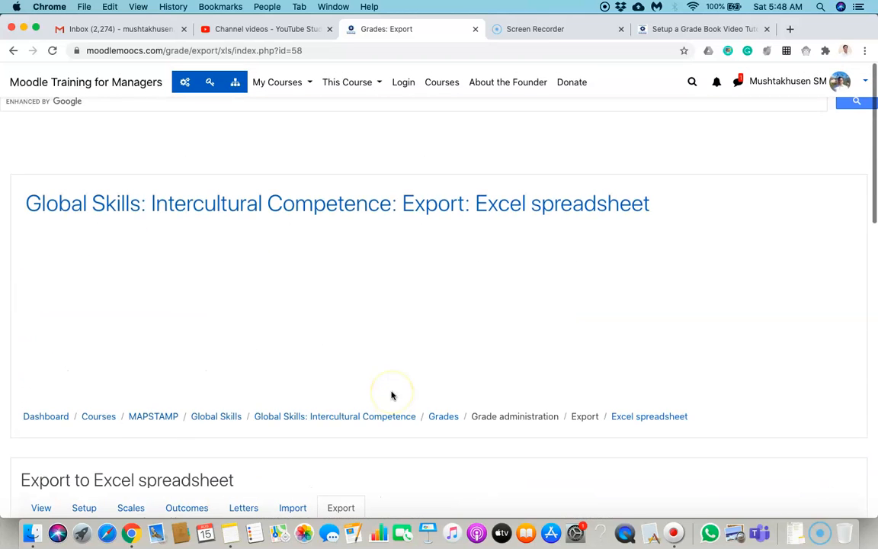
# Open the XML file export page and review its grade items, ID number requirement, and format and publishing sections
pyautogui.scroll(-4, 392, 395)
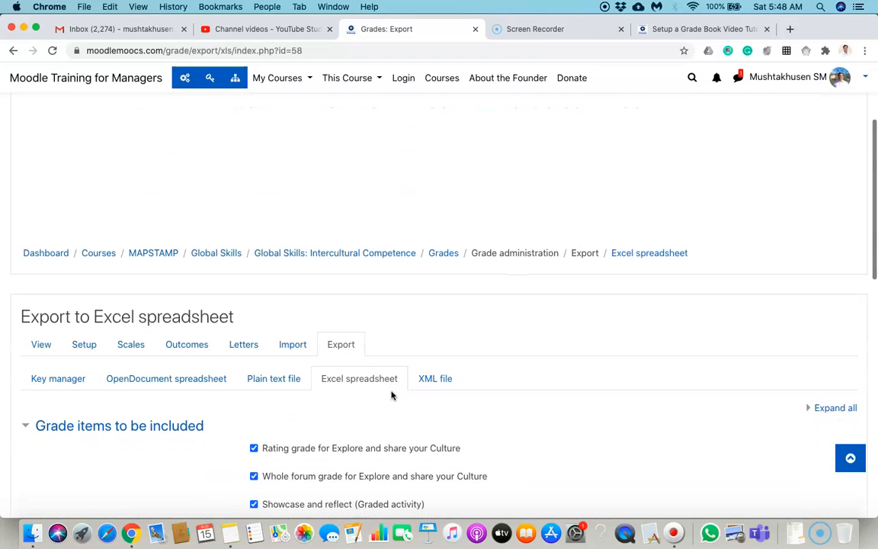
pyautogui.scroll(-1, 359, 392)
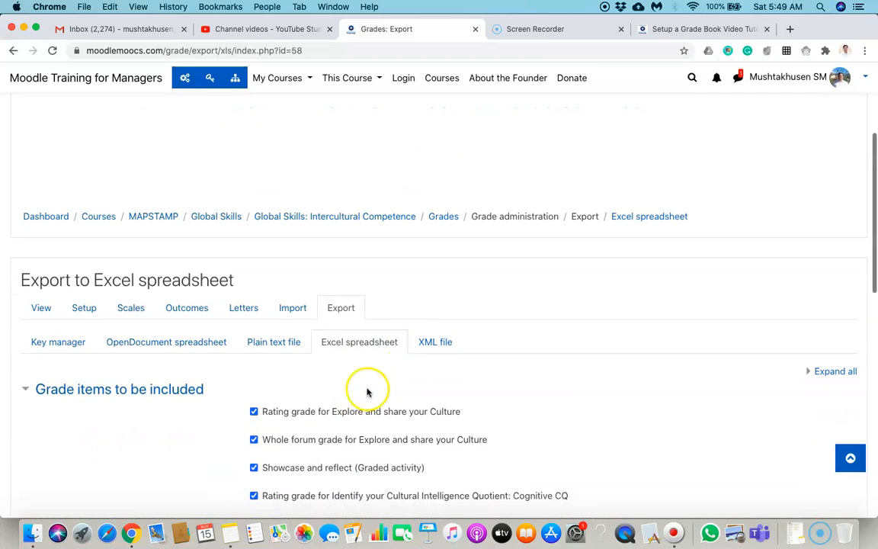
pyautogui.click(433, 345)
pyautogui.scroll(-5, 433, 349)
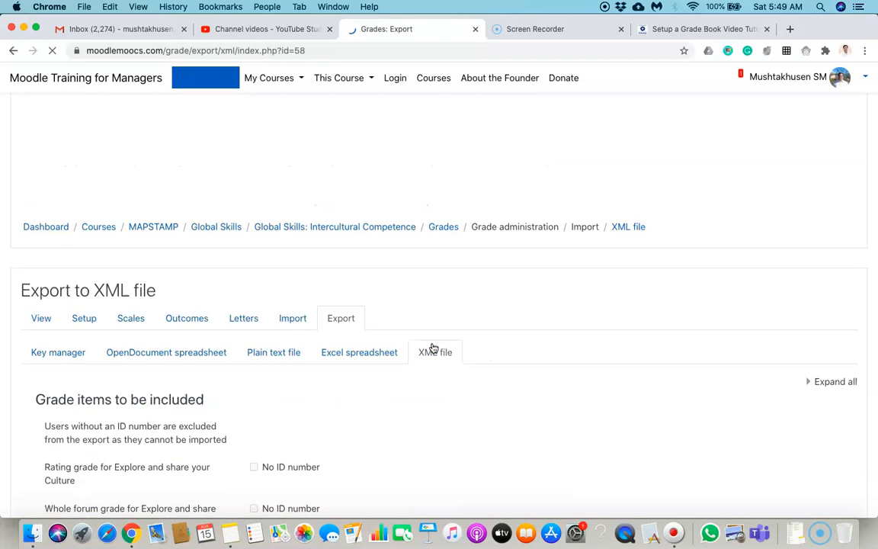
pyautogui.scroll(-2, 433, 348)
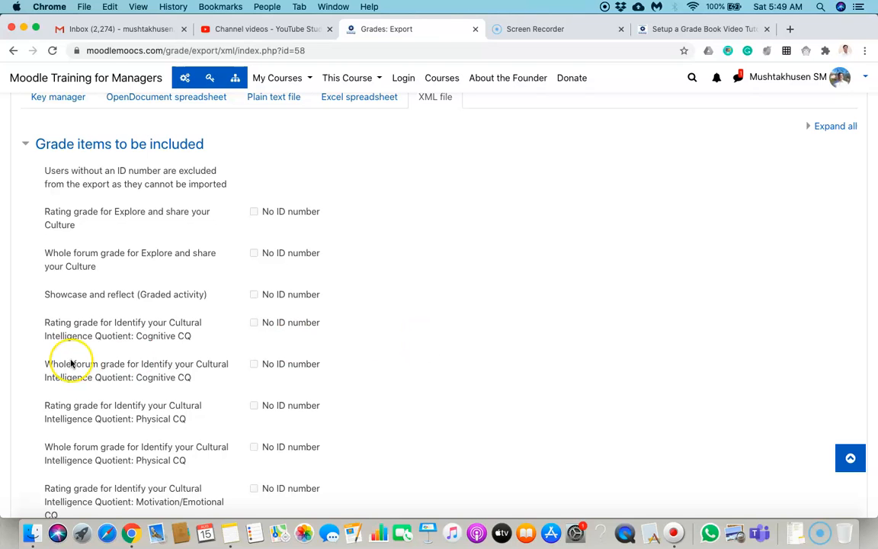
pyautogui.scroll(-15, 92, 308)
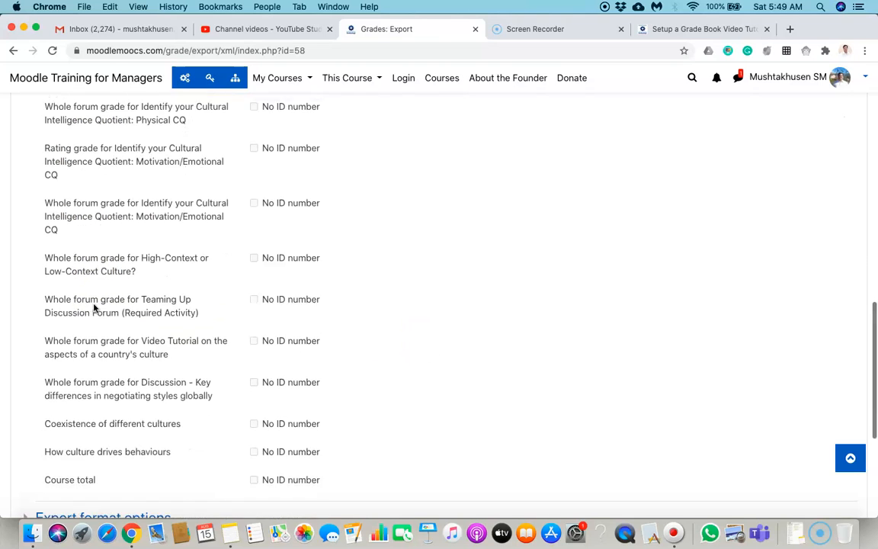
pyautogui.scroll(10, 123, 280)
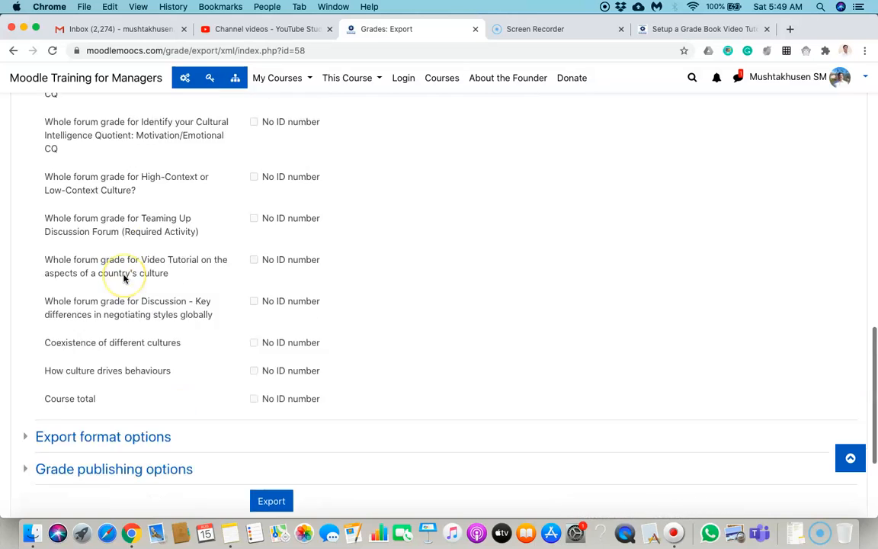
pyautogui.scroll(2, 123, 280)
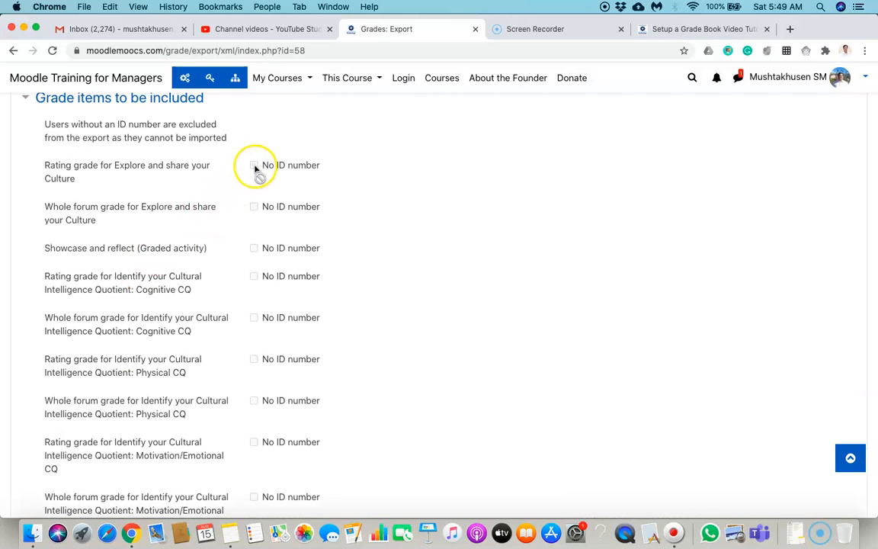
pyautogui.scroll(-9, 181, 307)
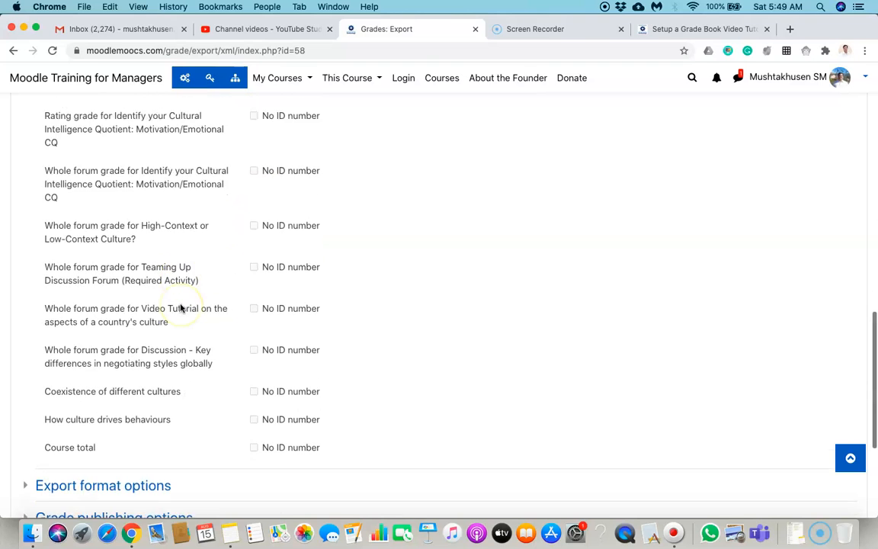
pyautogui.scroll(-6, 181, 307)
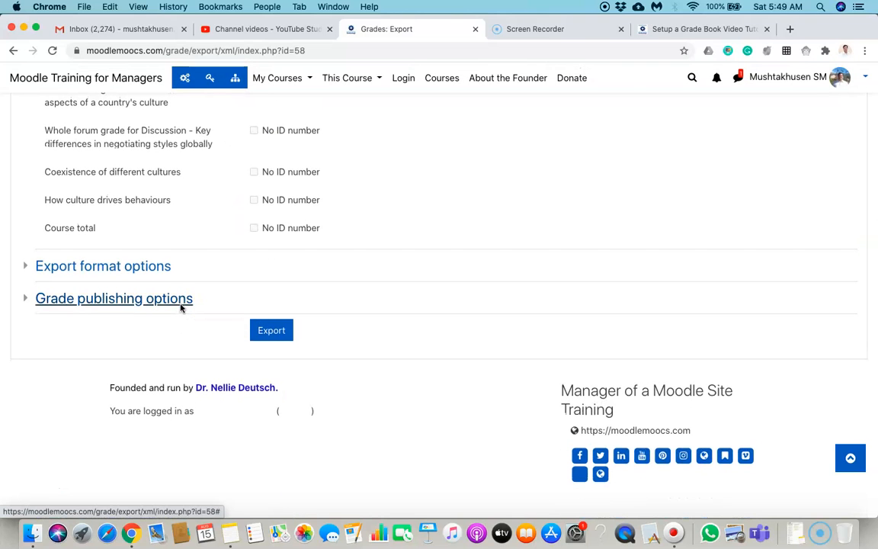
pyautogui.scroll(10, 414, 320)
pyautogui.scroll(10, 414, 319)
pyautogui.scroll(-2, 413, 316)
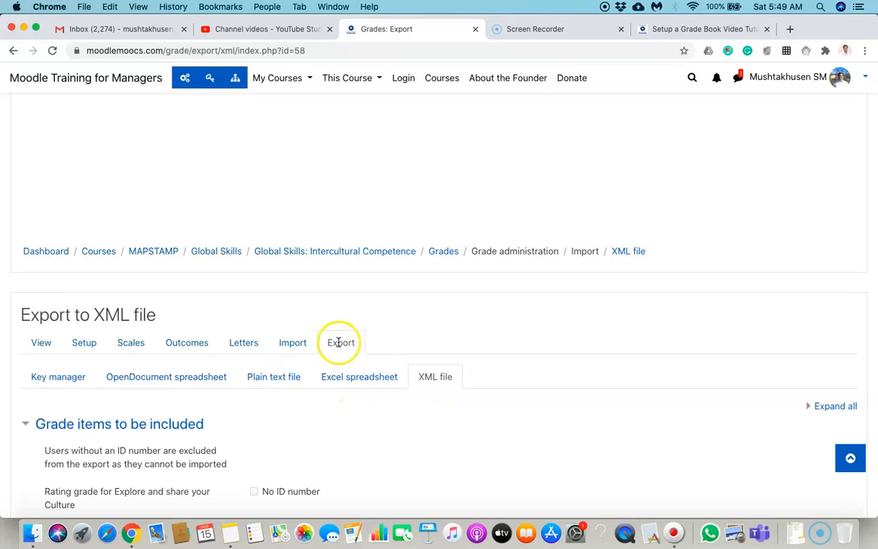
pyautogui.scroll(-4, 396, 403)
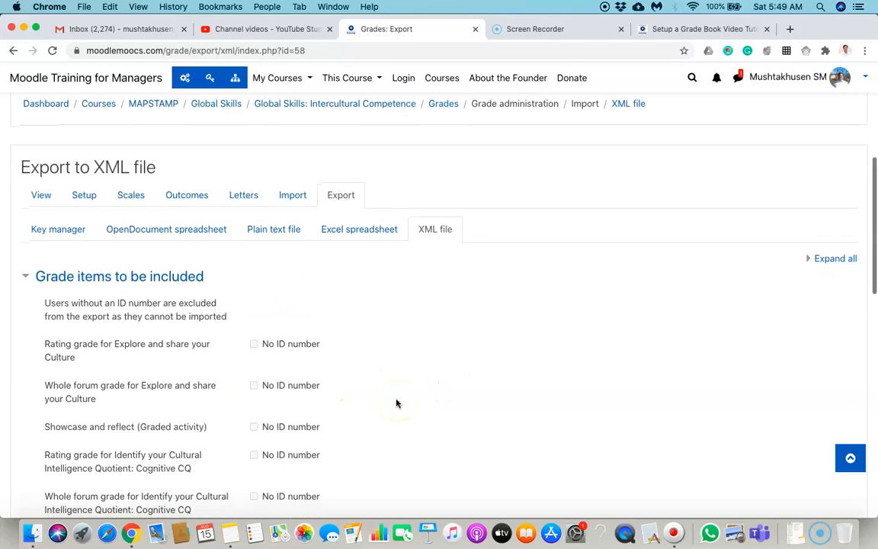
pyautogui.scroll(-4, 396, 403)
pyautogui.scroll(2, 396, 403)
pyautogui.scroll(2, 396, 403)
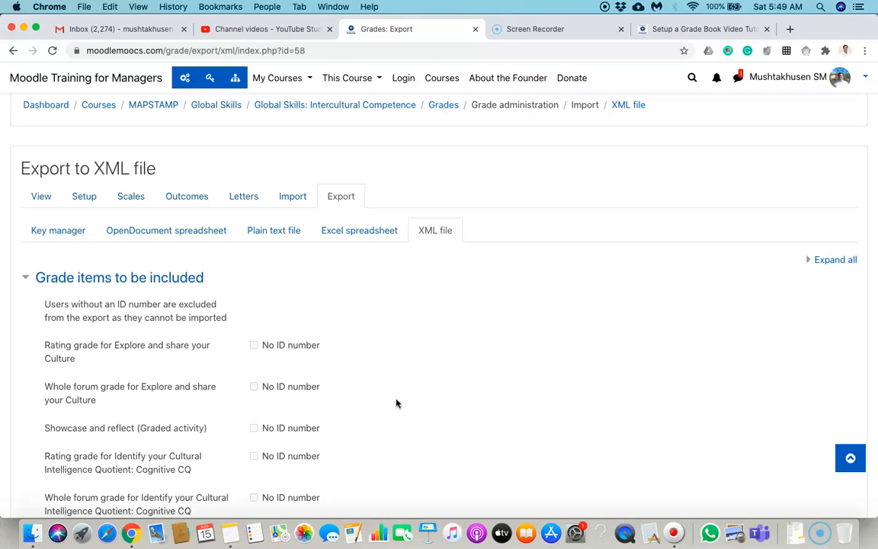
pyautogui.scroll(-1, 397, 404)
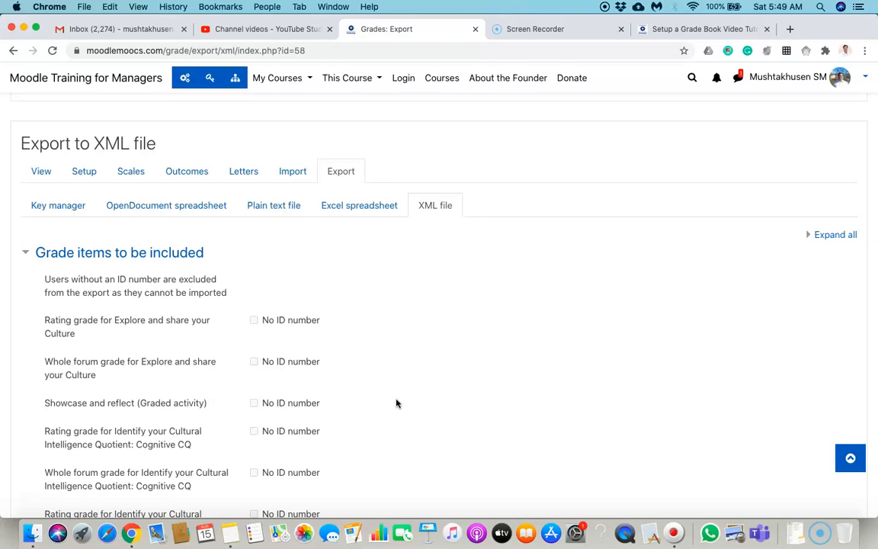
pyautogui.scroll(-1, 397, 403)
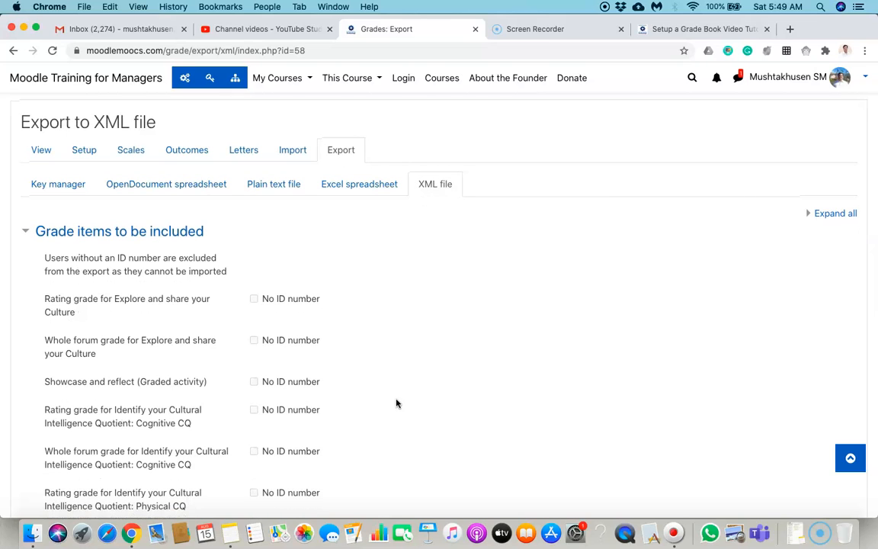
pyautogui.scroll(-10, 396, 404)
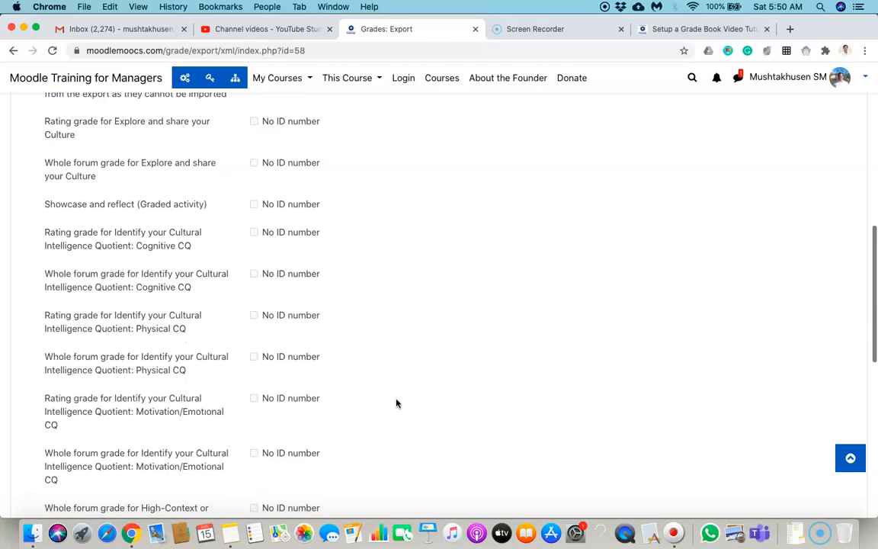
pyautogui.scroll(5, 396, 403)
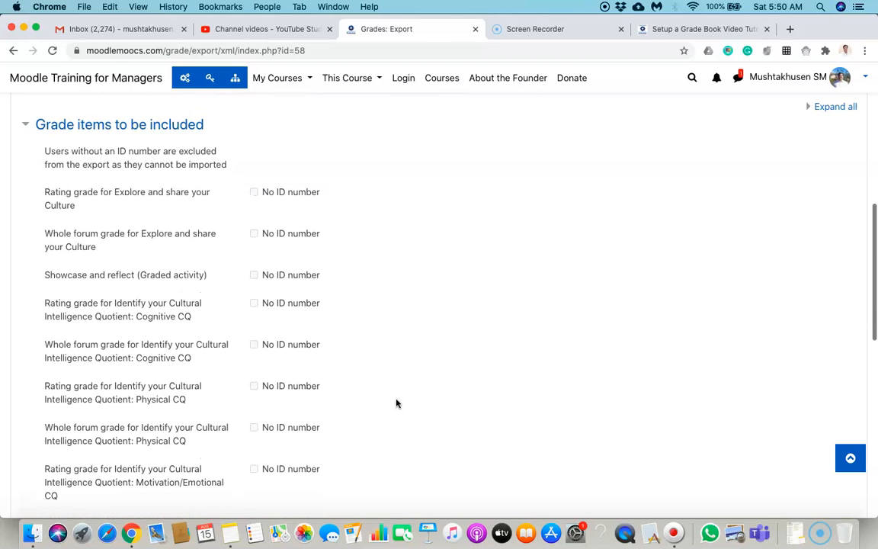